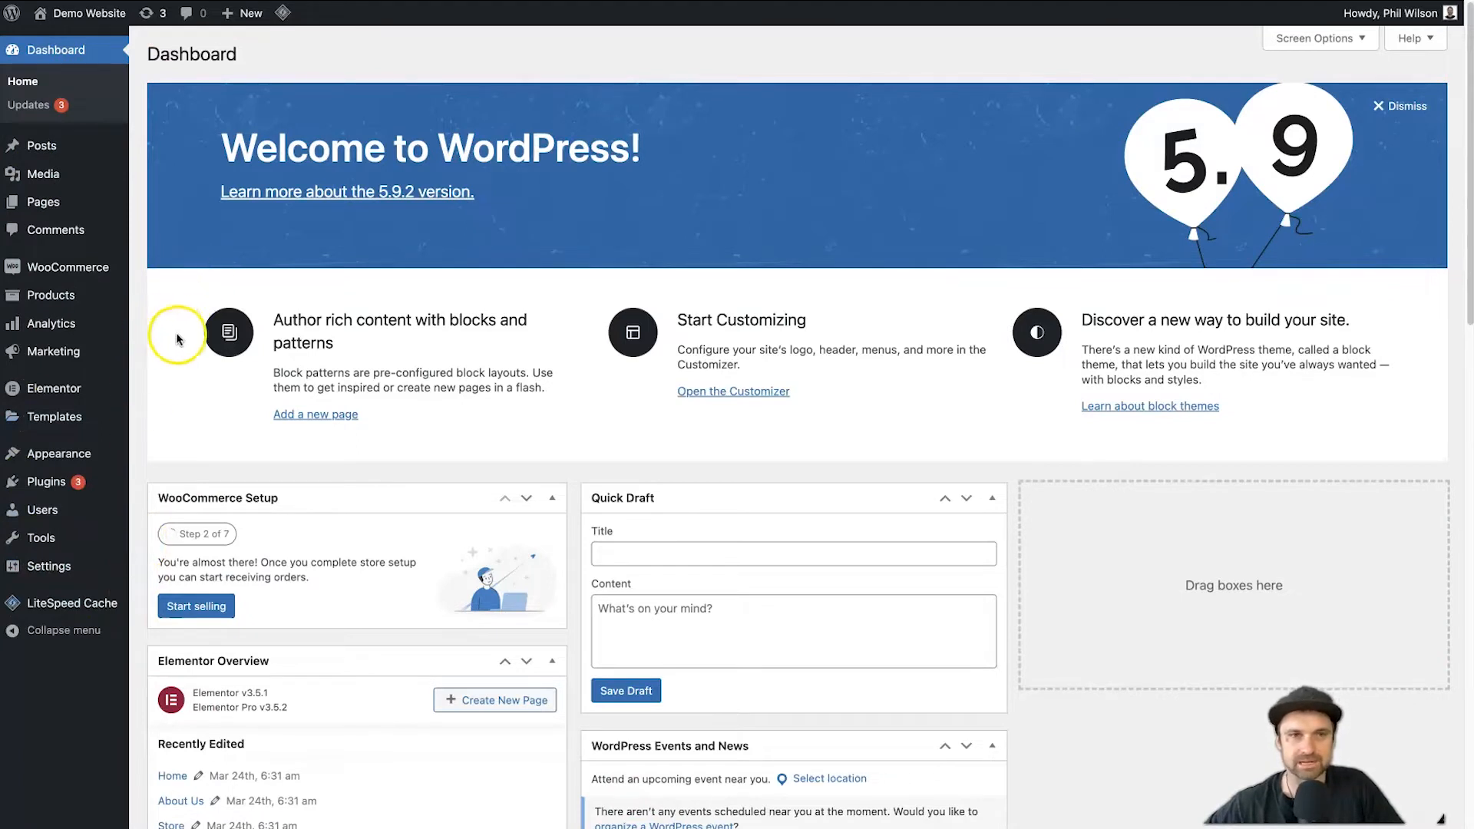
Step: Search the plugin directory for "wp reset", then install and activate the WP Reset plugin
{"action": "mouse_move", "coordinate": [83, 493]}
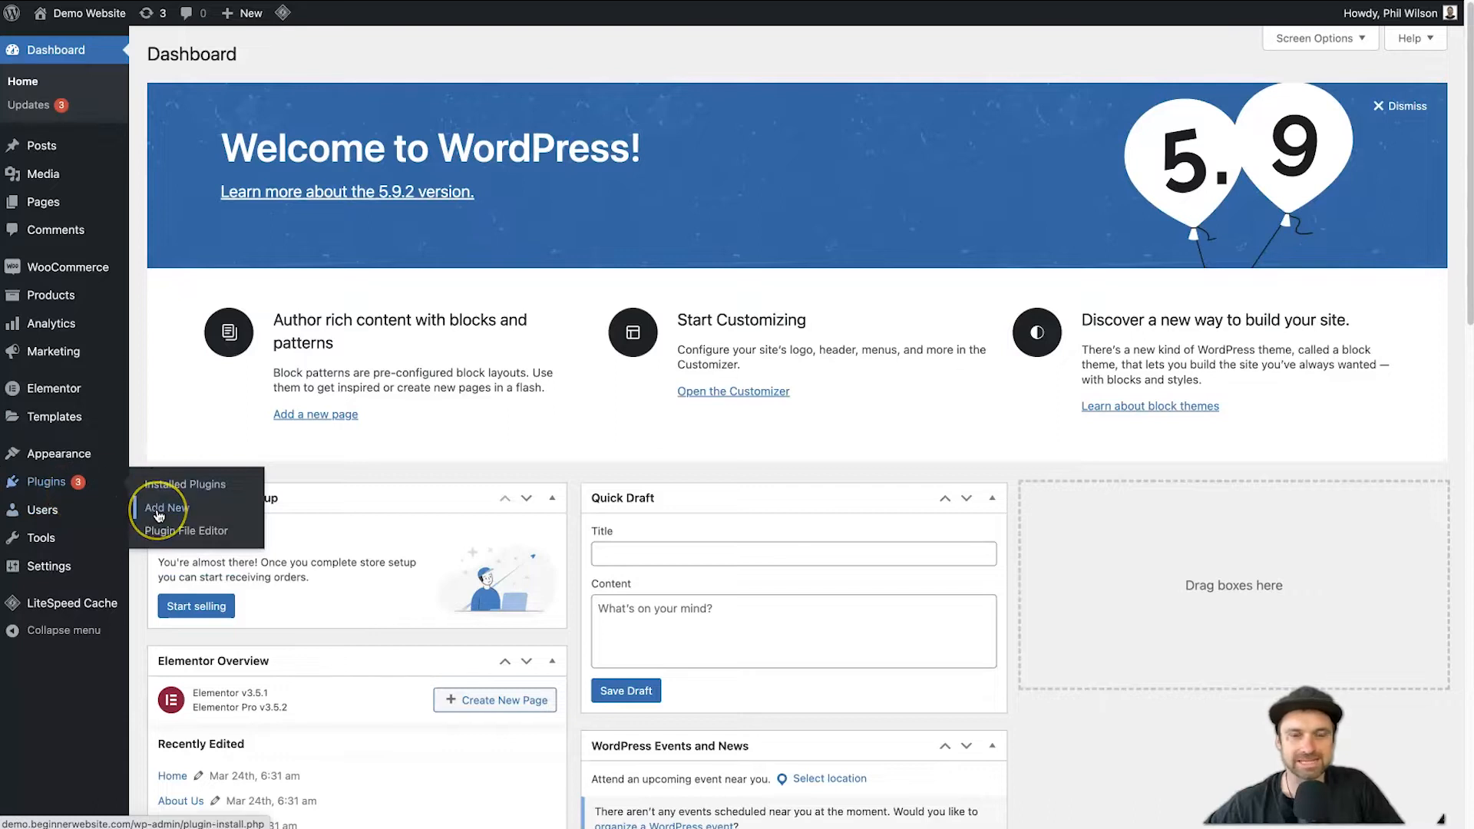
{"action": "left_click", "coordinate": [159, 514]}
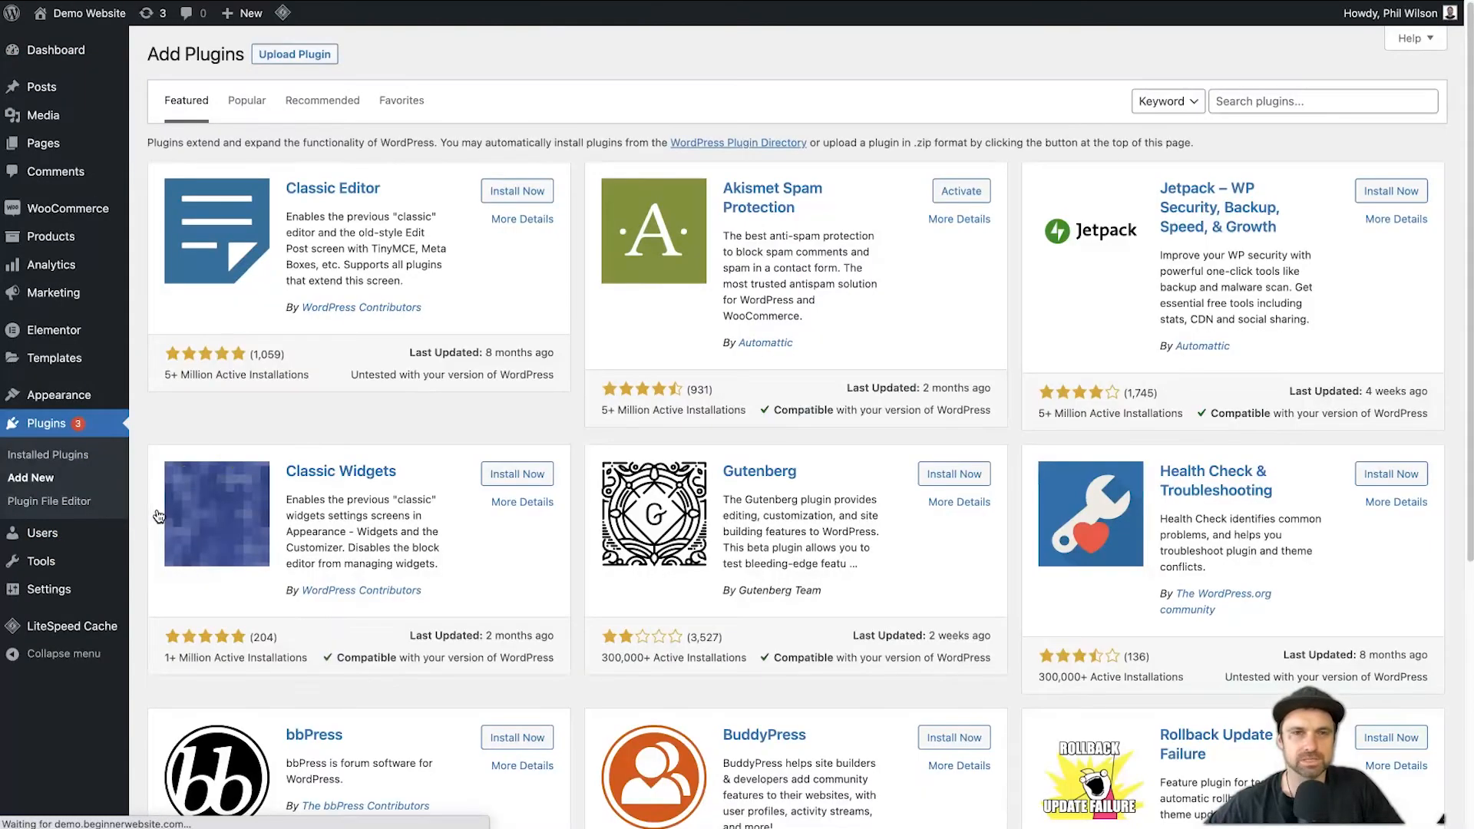
{"action": "left_click", "coordinate": [1227, 104]}
{"action": "type", "text": "wp reset"}
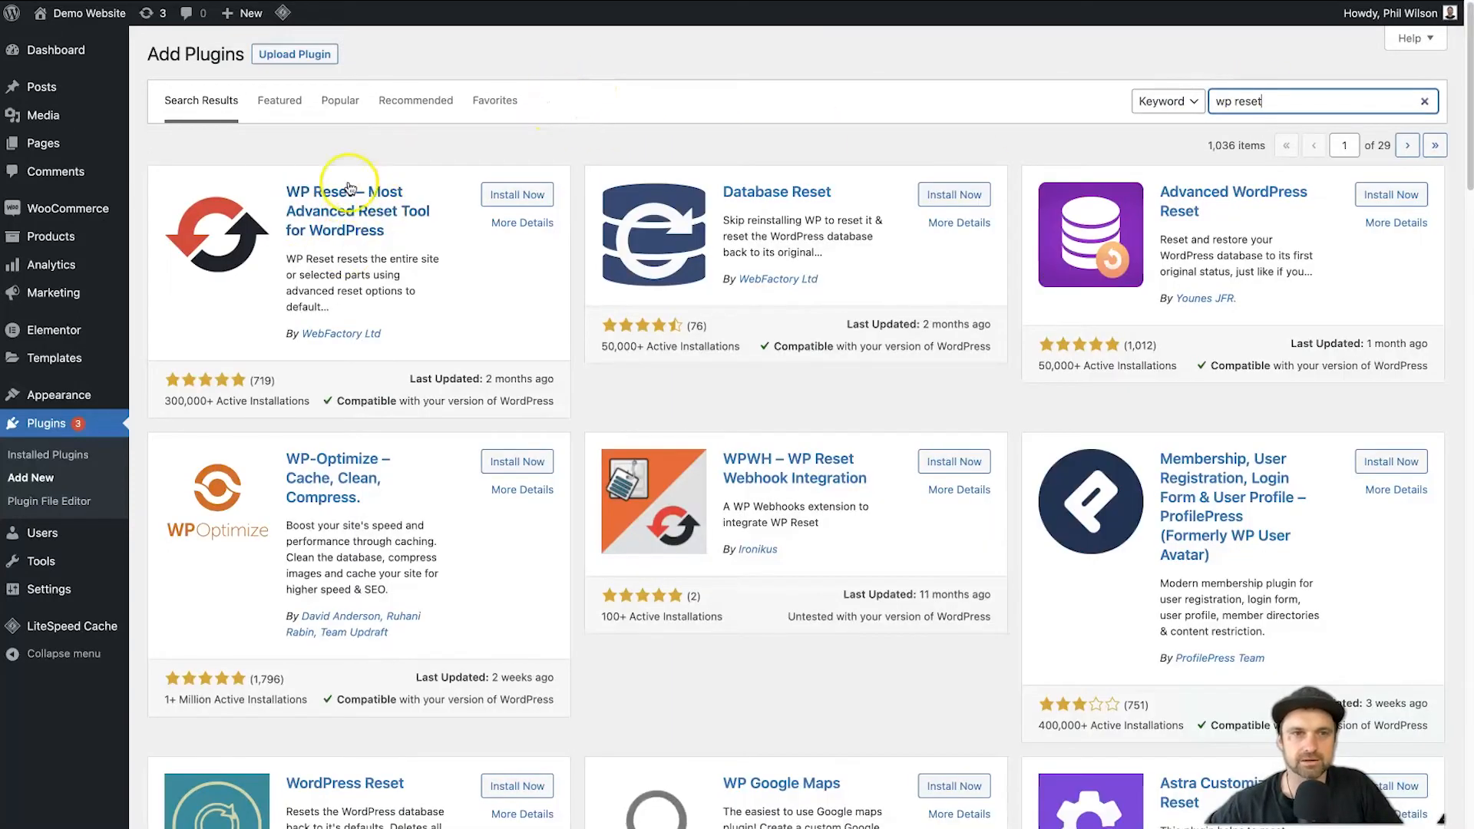
{"action": "left_click", "coordinate": [508, 195]}
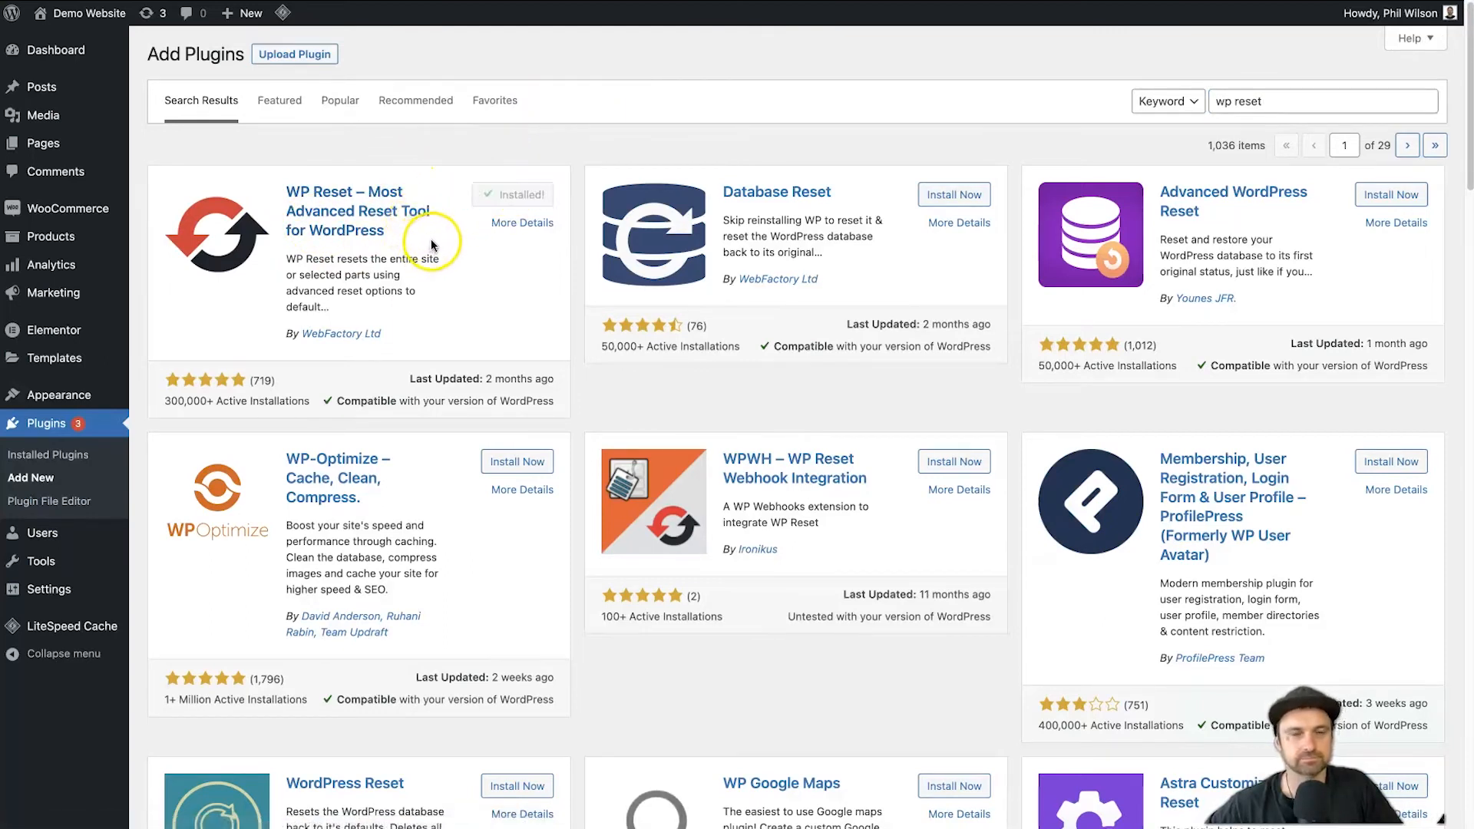
{"action": "left_click", "coordinate": [509, 197]}
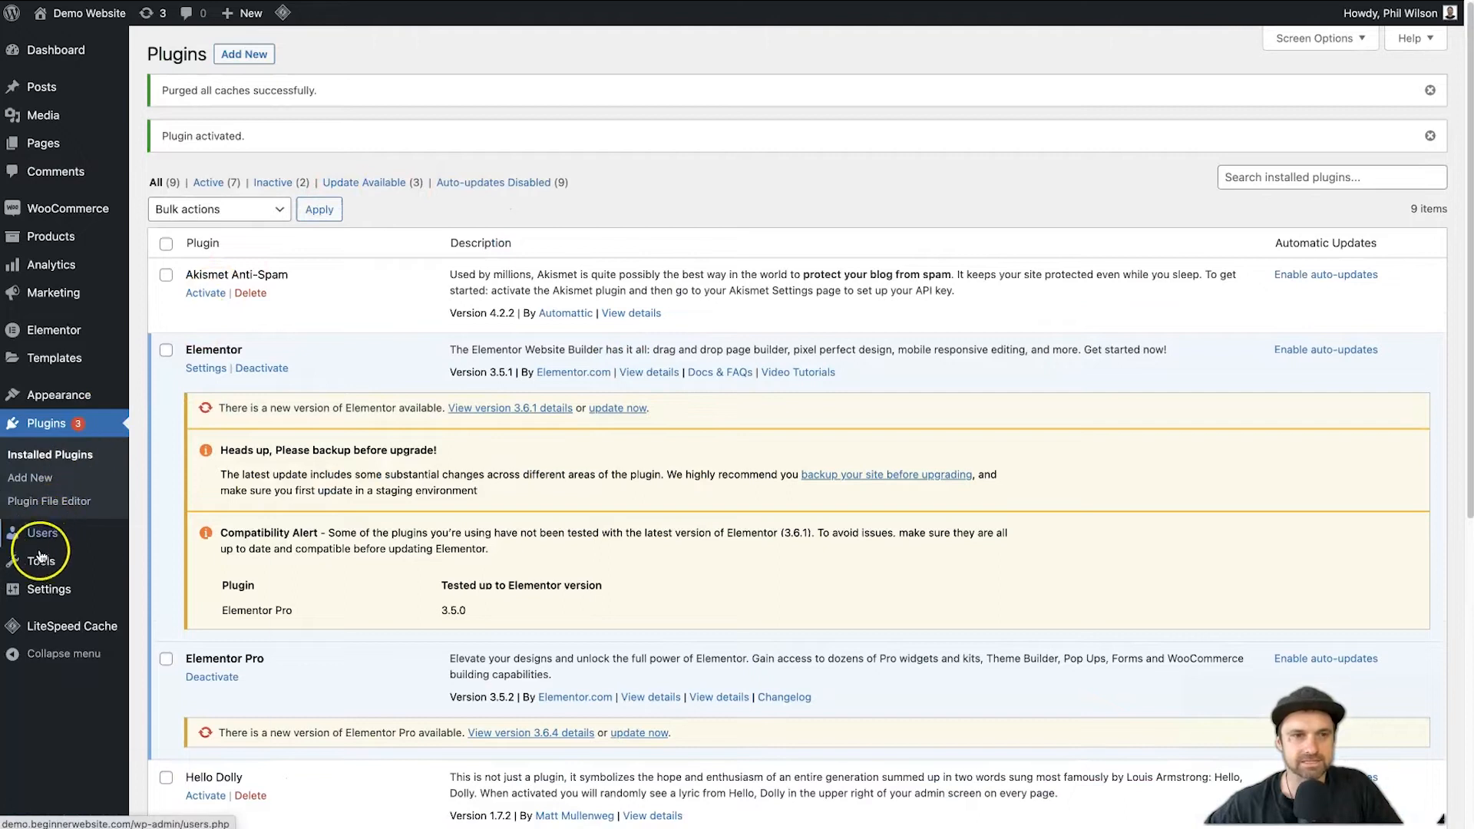
Step: Open the WP Reset tool and review its table of deleted data down to the Site Reset section
{"action": "mouse_move", "coordinate": [39, 559]}
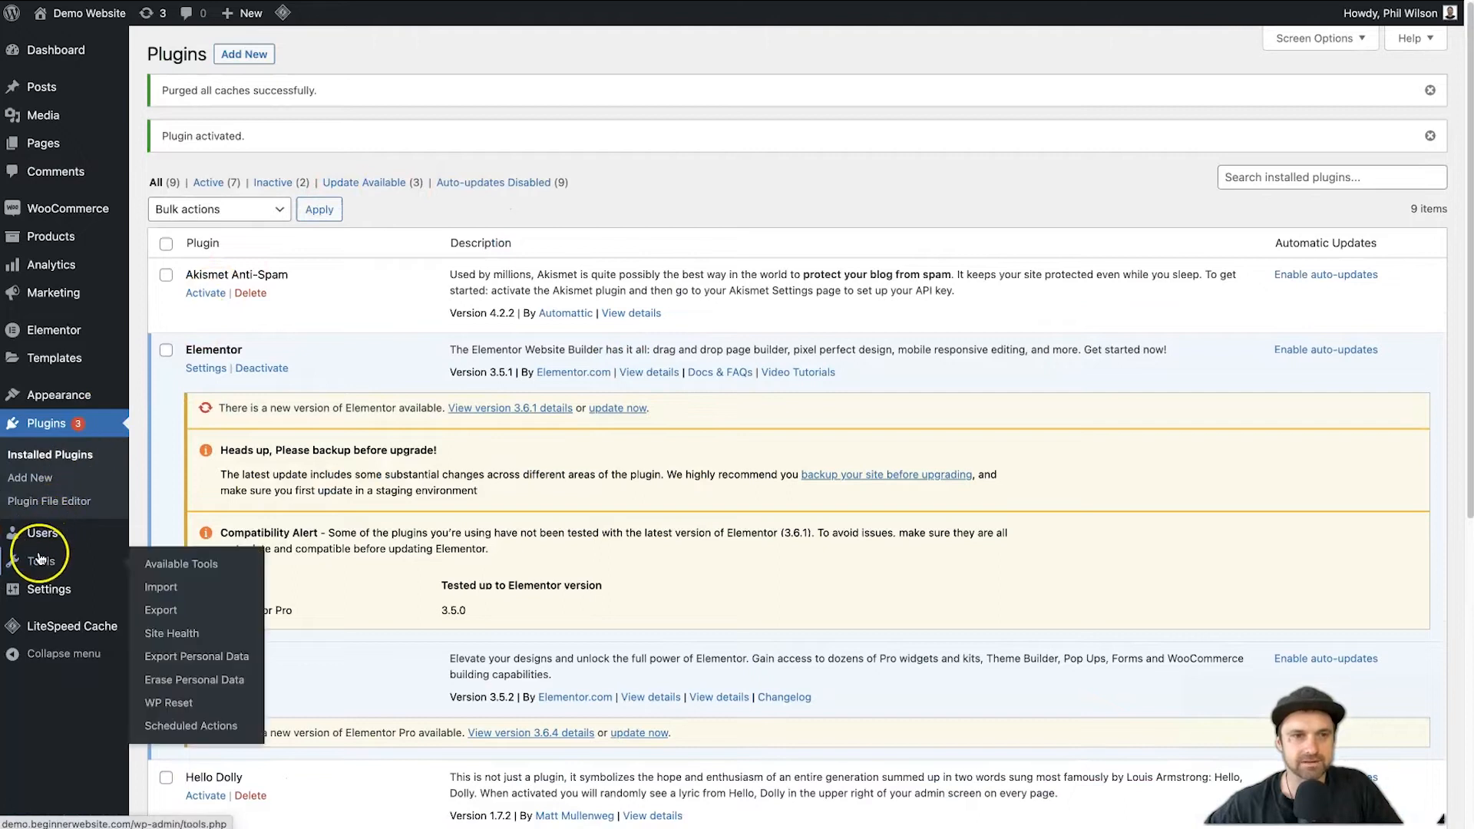
{"action": "left_click", "coordinate": [164, 704]}
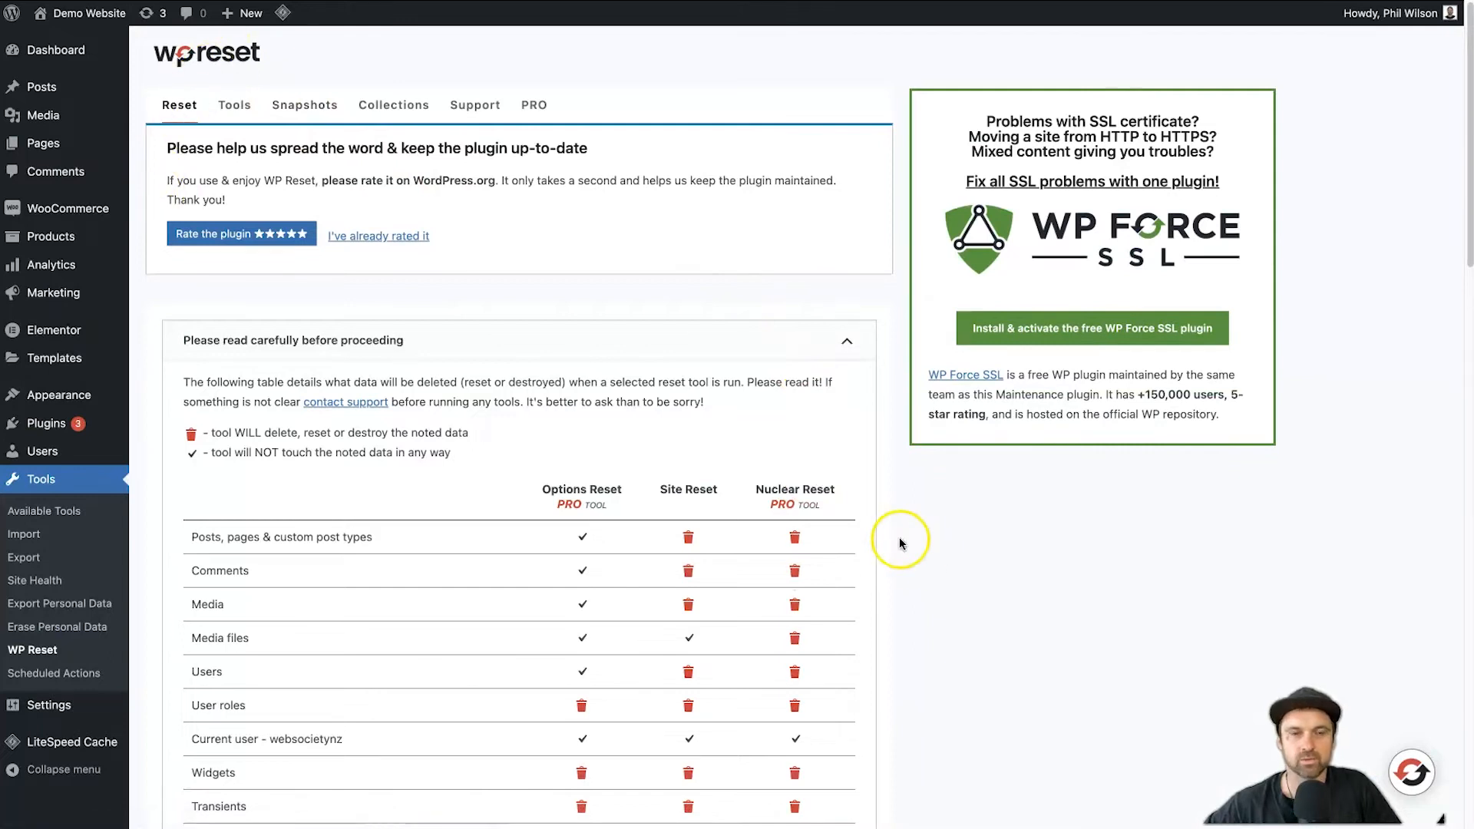
{"action": "scroll", "coordinate": [883, 509], "scroll_direction": "down", "scroll_amount": 15}
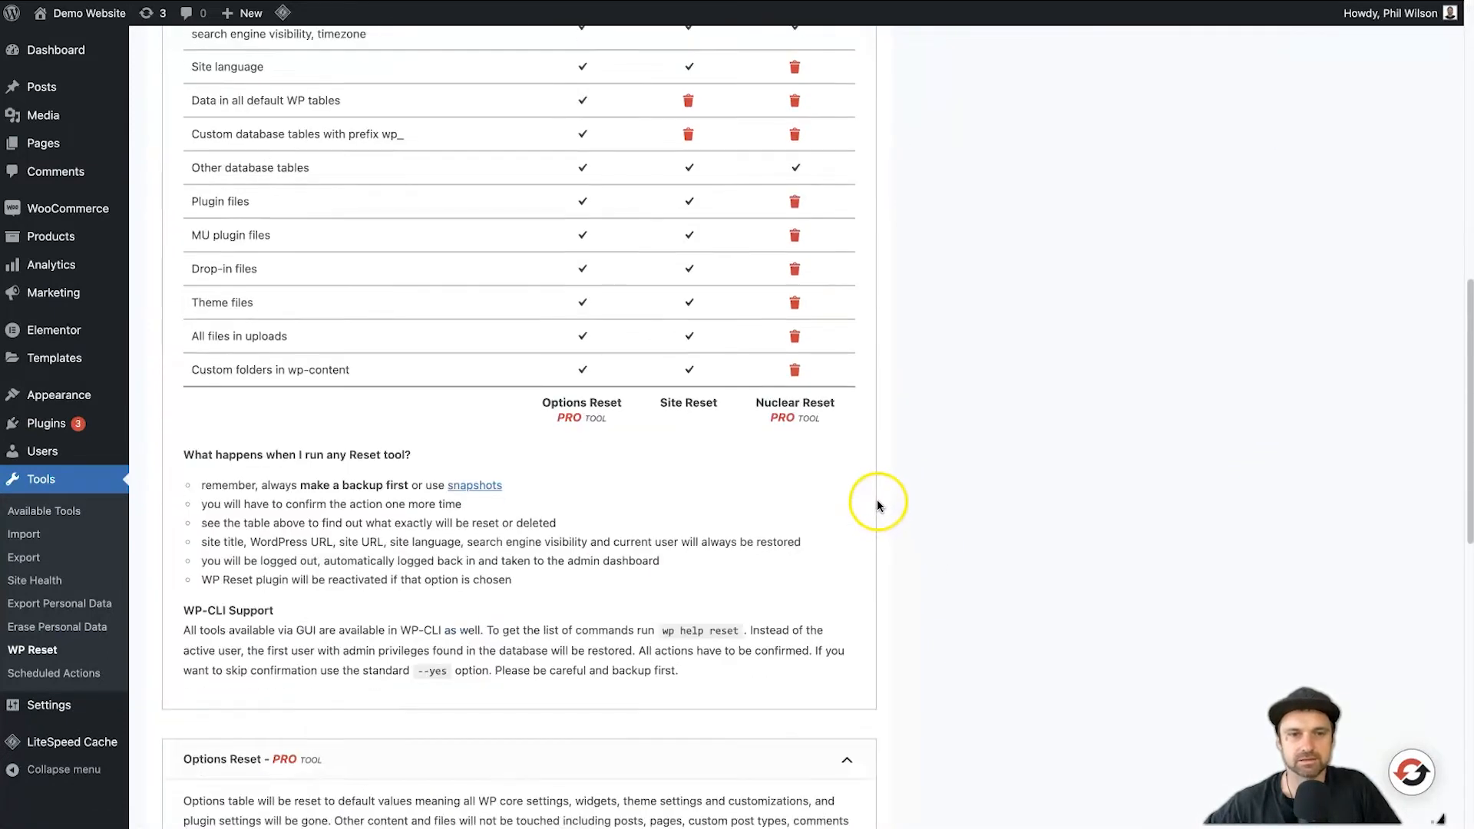
{"action": "scroll", "coordinate": [877, 504], "scroll_direction": "down", "scroll_amount": 5}
{"action": "left_click", "coordinate": [178, 413]}
{"action": "left_click", "coordinate": [240, 413]}
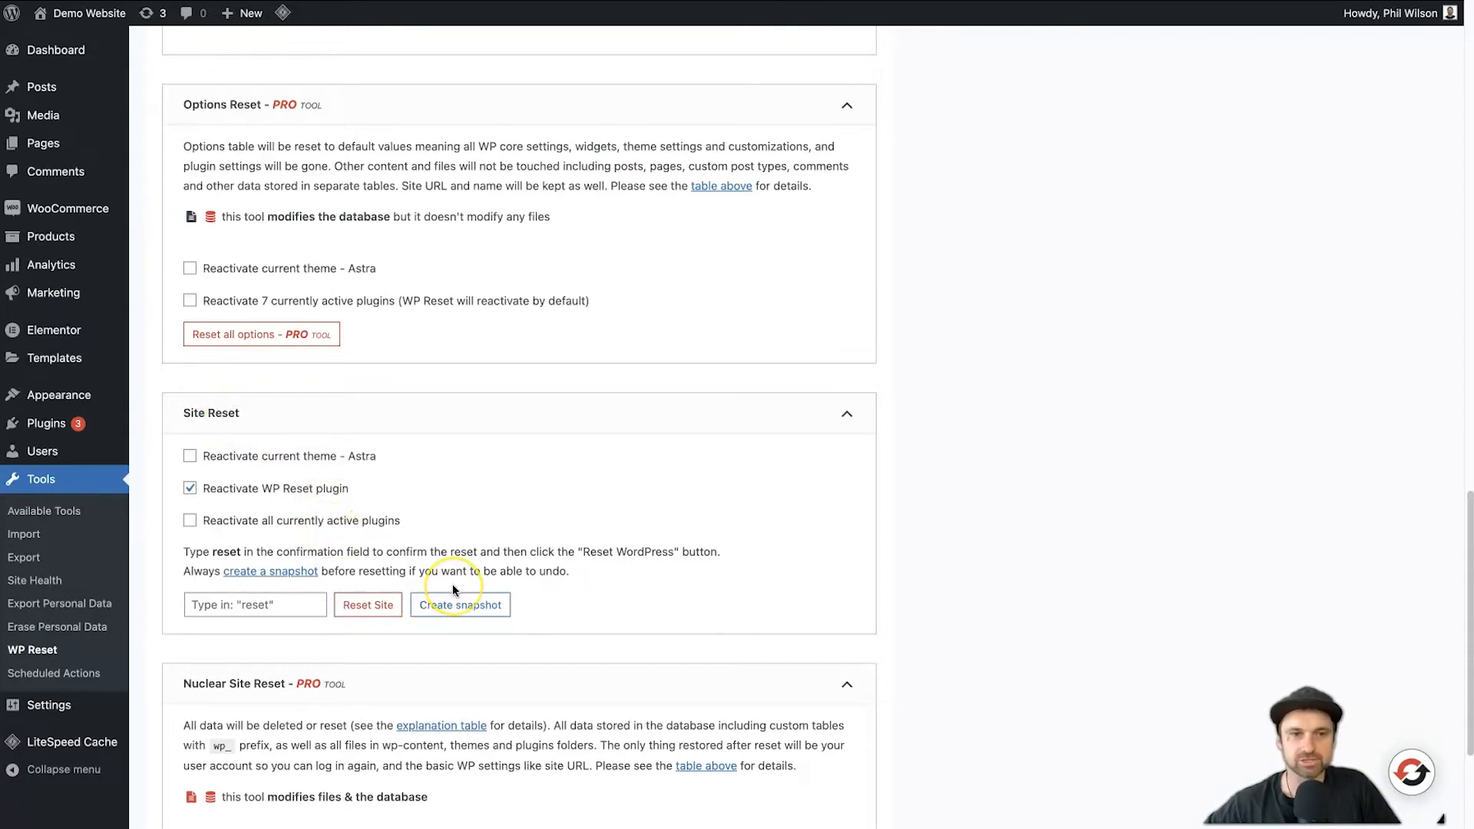
Step: Create a pre-reset snapshot of the site named "March 30"
{"action": "left_click", "coordinate": [479, 606]}
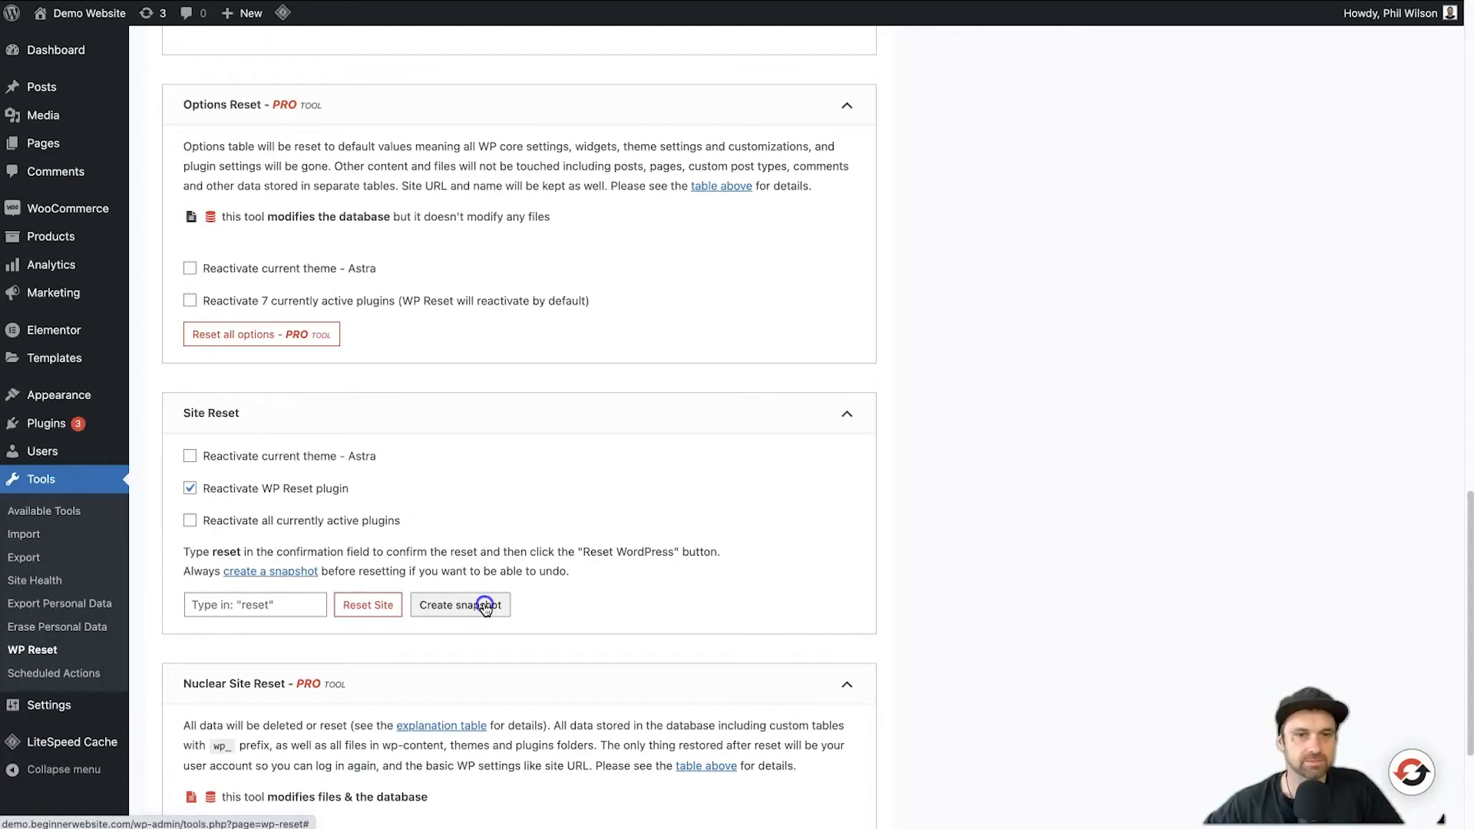
{"action": "left_click", "coordinate": [484, 609]}
{"action": "triple_click", "coordinate": [623, 465]}
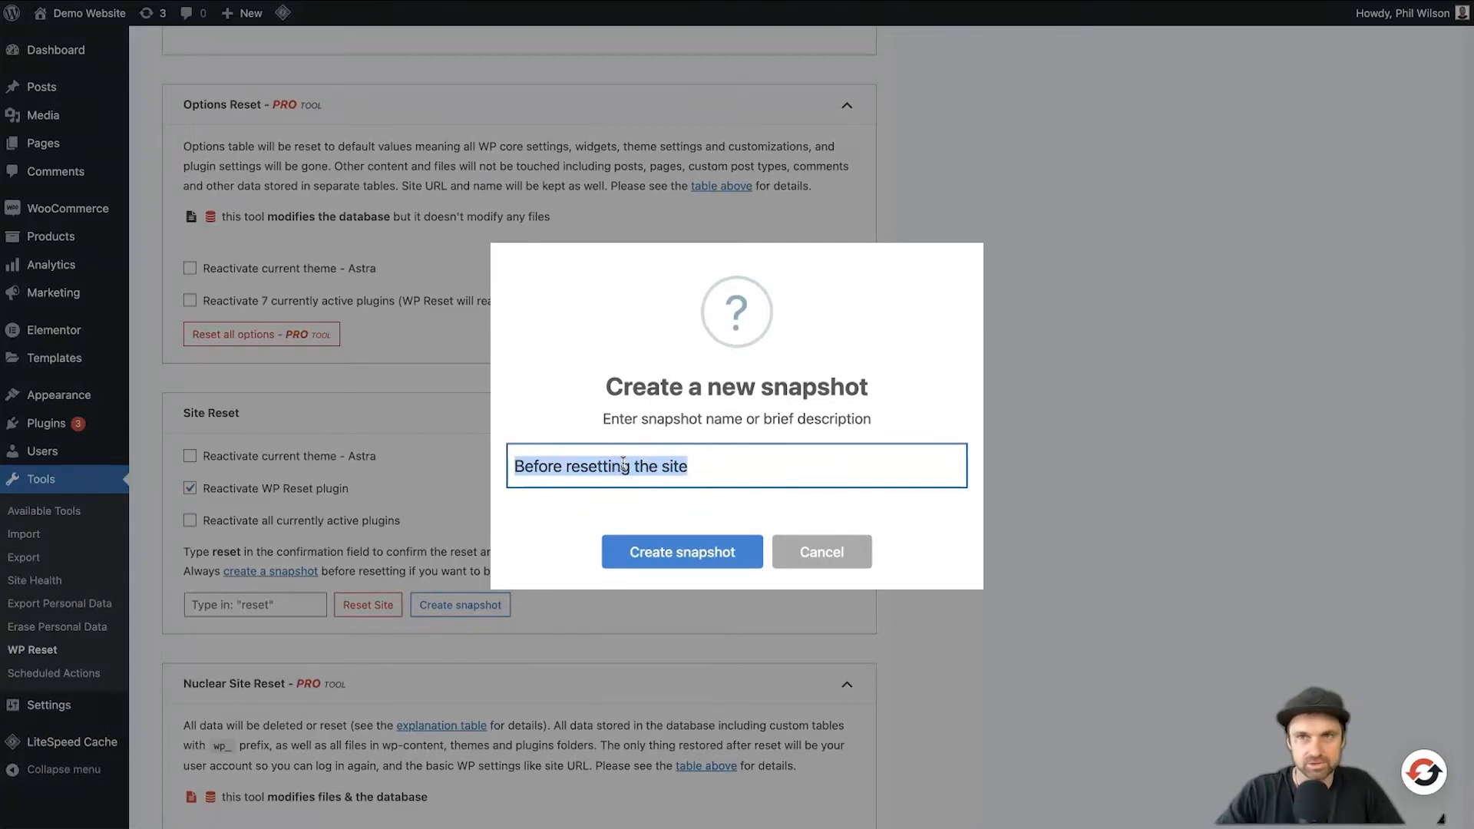
{"action": "type", "text": "March 30"}
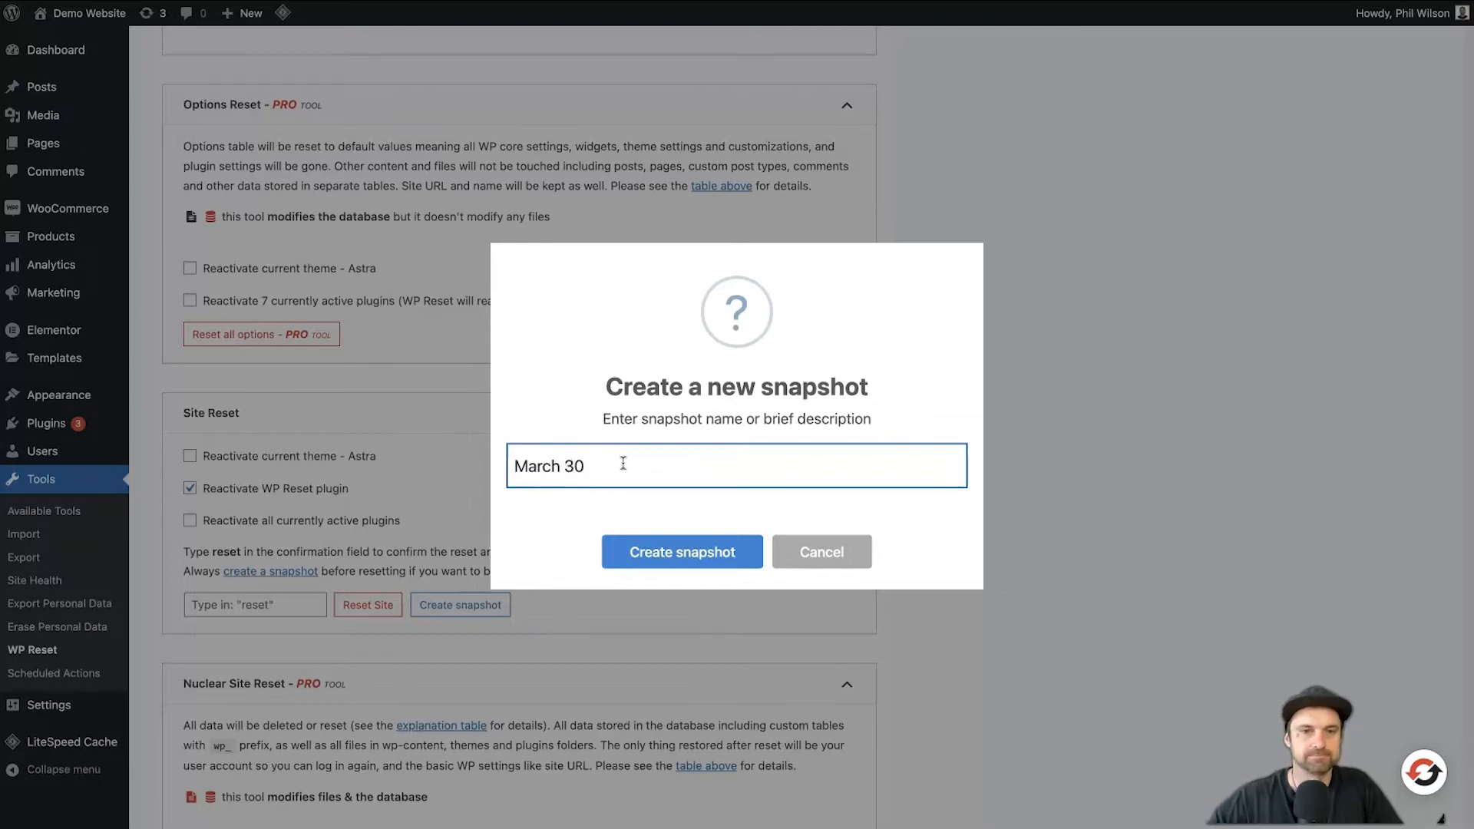
{"action": "left_click", "coordinate": [727, 556]}
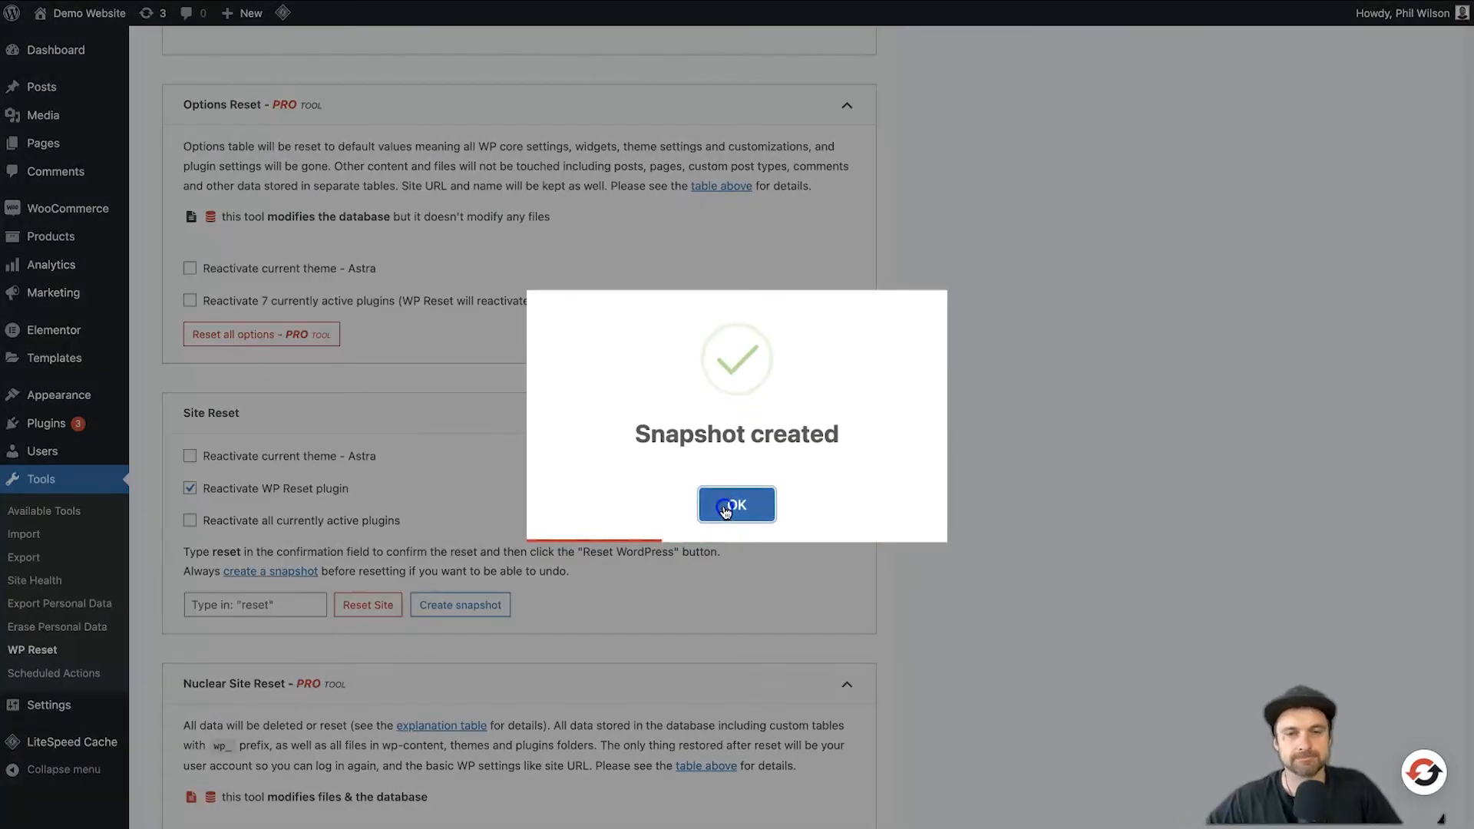
{"action": "left_click", "coordinate": [725, 510]}
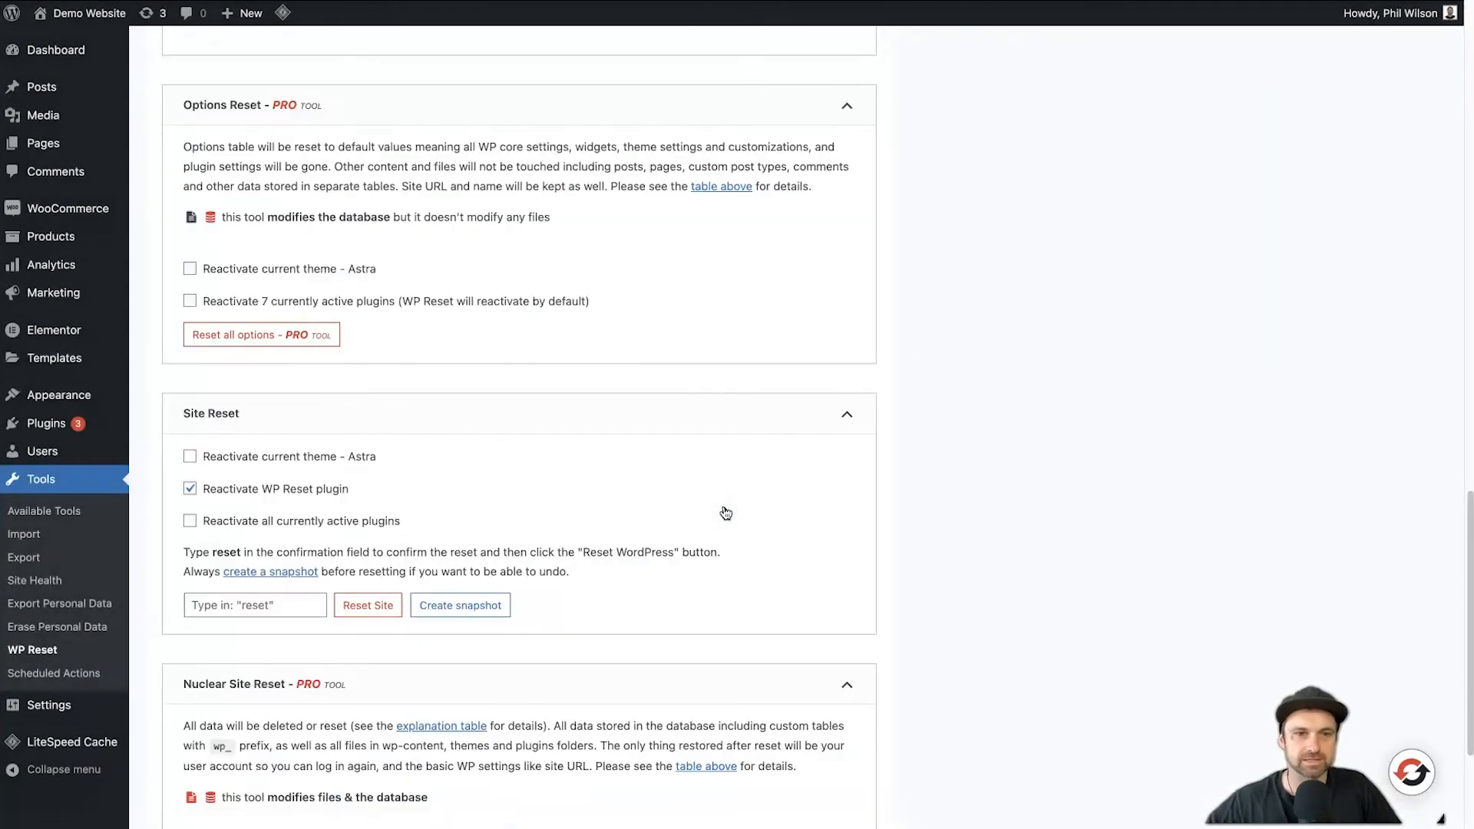
Step: Run Site Reset with "reset" as the confirmation word, keeping only the WP Reset plugin set to reactivate
{"action": "left_click", "coordinate": [214, 603]}
{"action": "type", "text": "reset"}
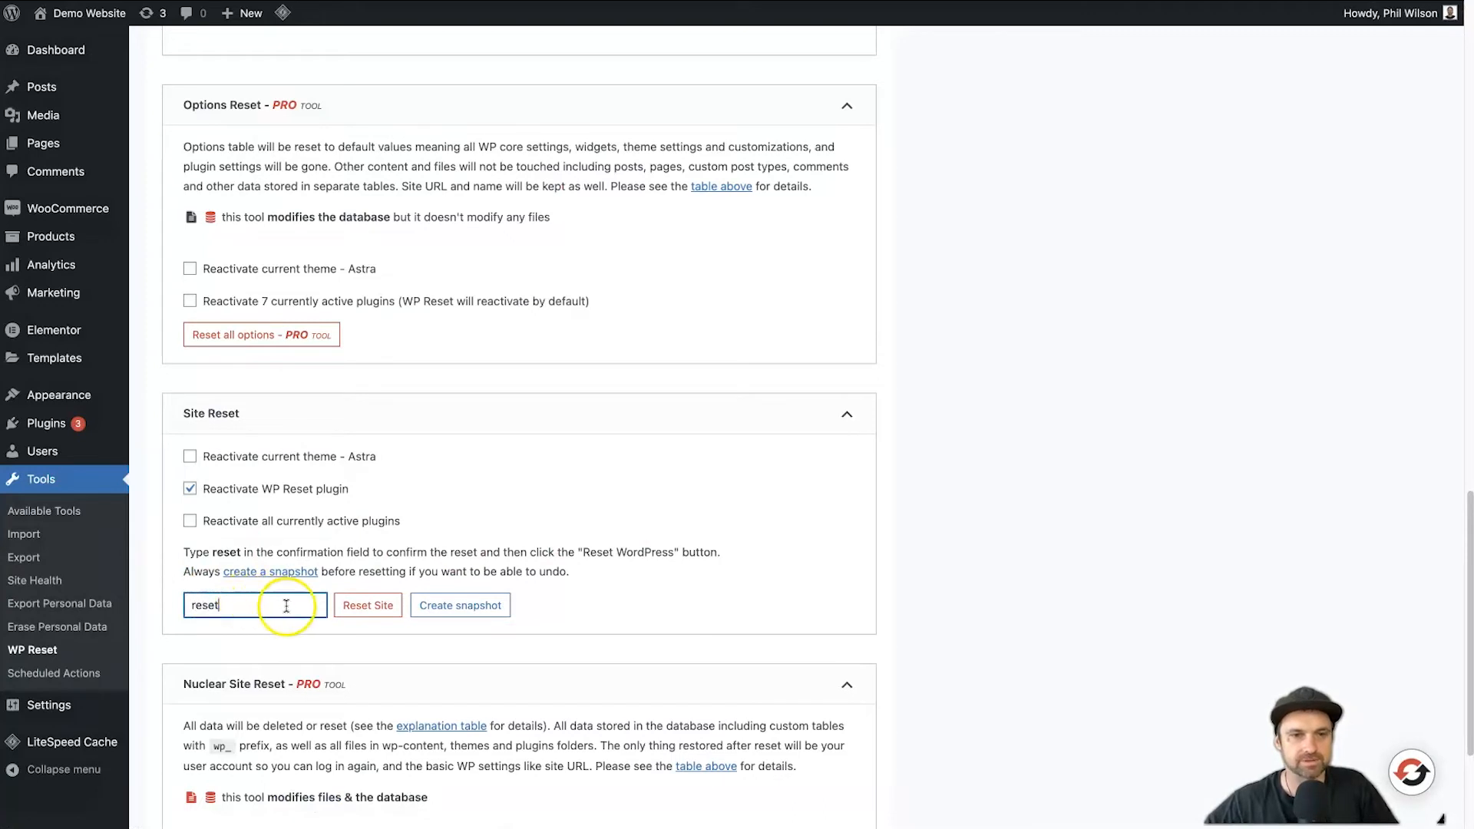
{"action": "left_click", "coordinate": [372, 605]}
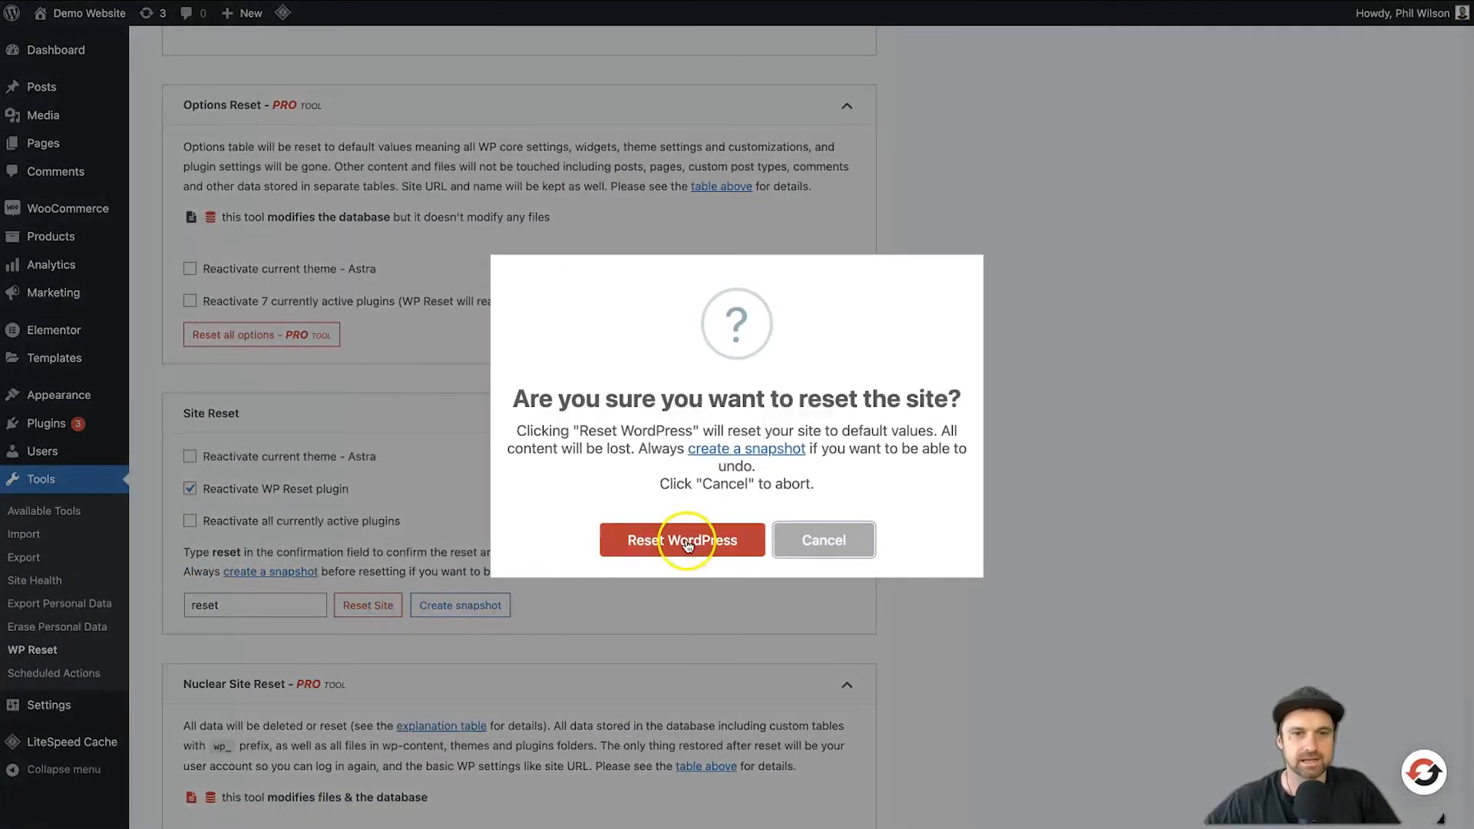
{"action": "left_click_drag", "start_coordinate": [558, 400], "coordinate": [875, 396]}
{"action": "left_click", "coordinate": [880, 396]}
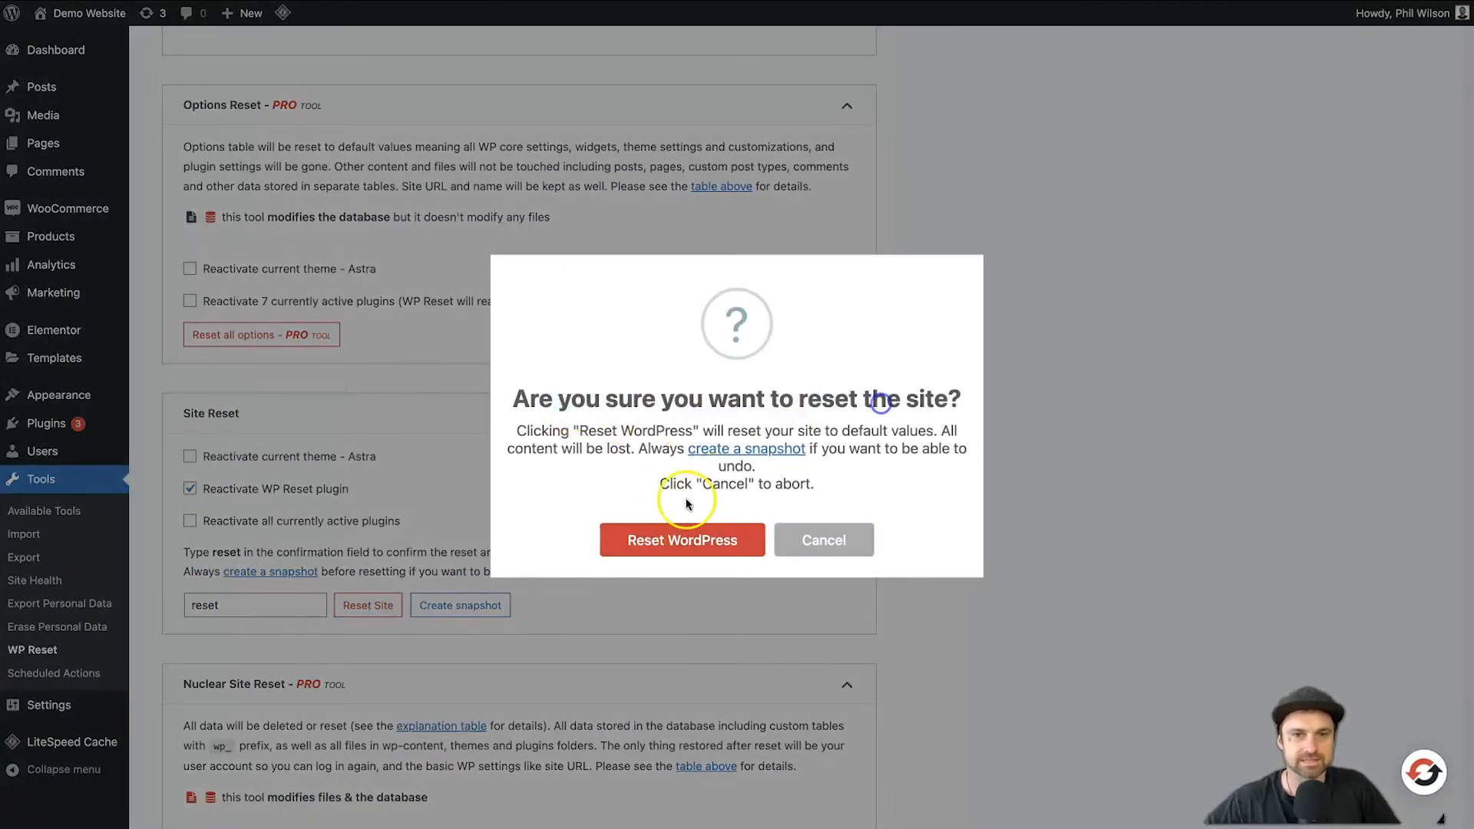
{"action": "left_click", "coordinate": [683, 541]}
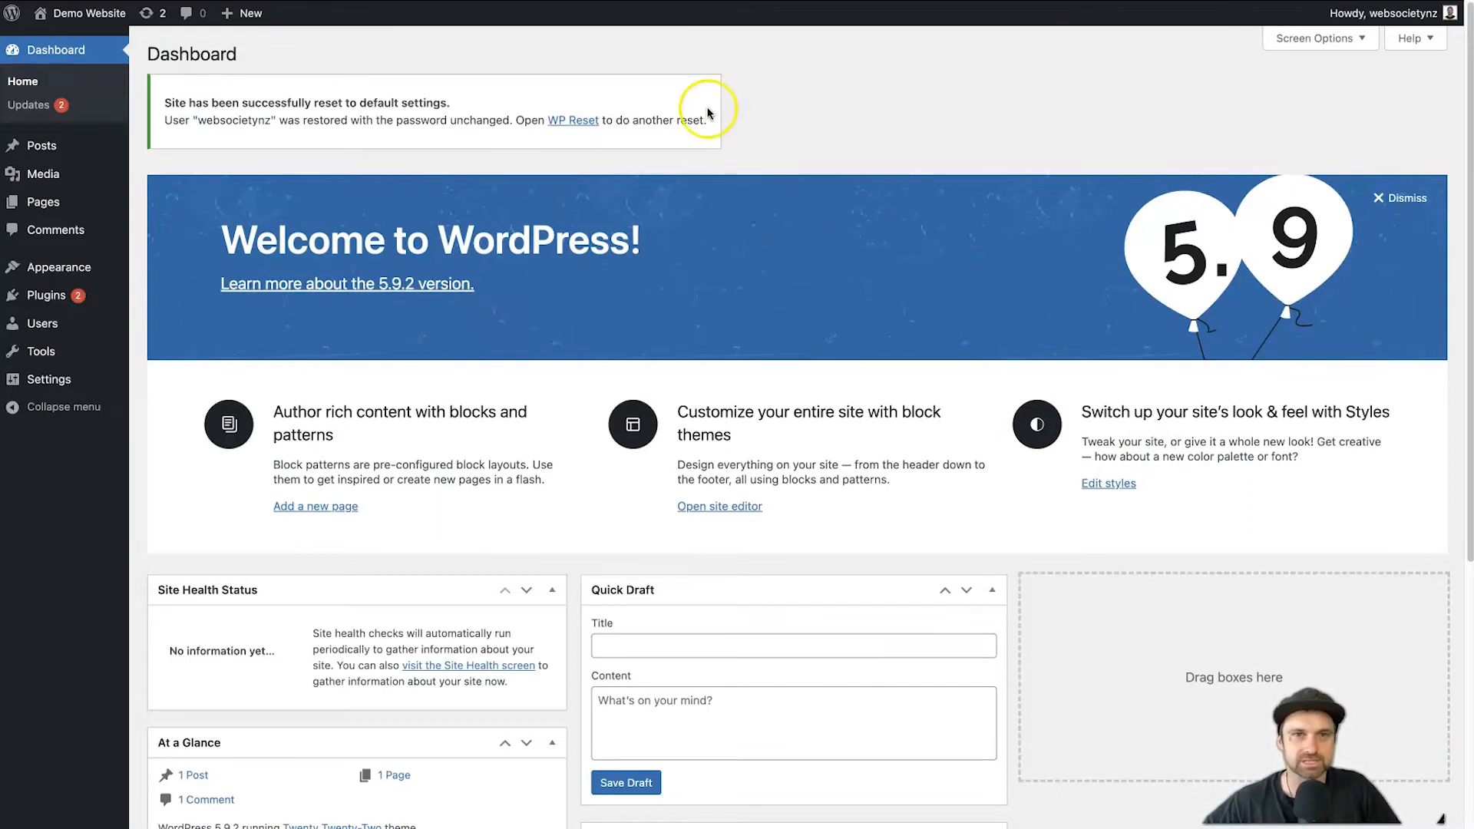
Step: Visit the live site, reload the homepage and examine its content from header to footer after the reset
{"action": "mouse_move", "coordinate": [87, 22]}
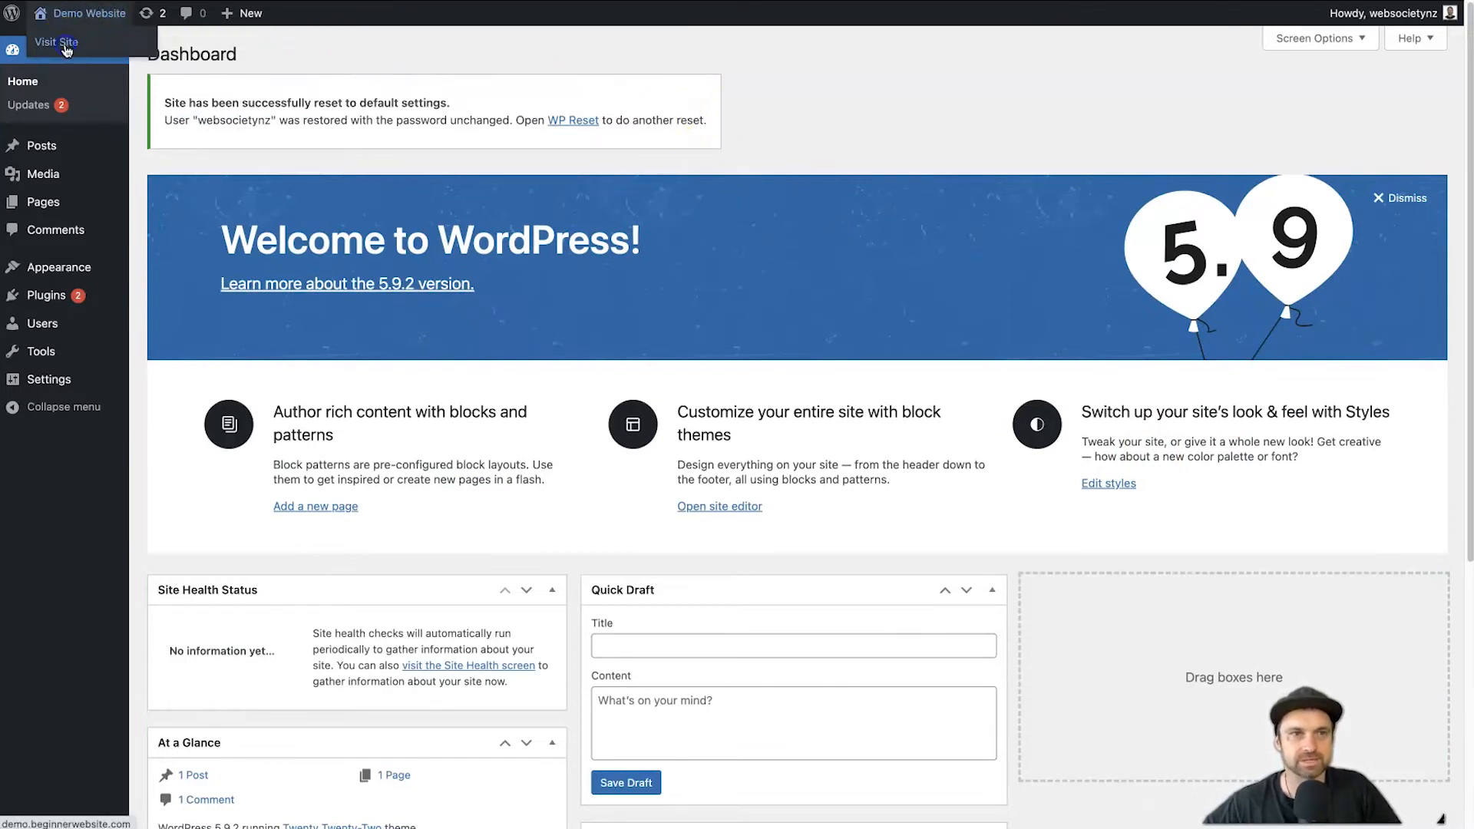
{"action": "left_click", "coordinate": [66, 44]}
{"action": "right_click", "coordinate": [568, 177]}
{"action": "left_click", "coordinate": [443, 151]}
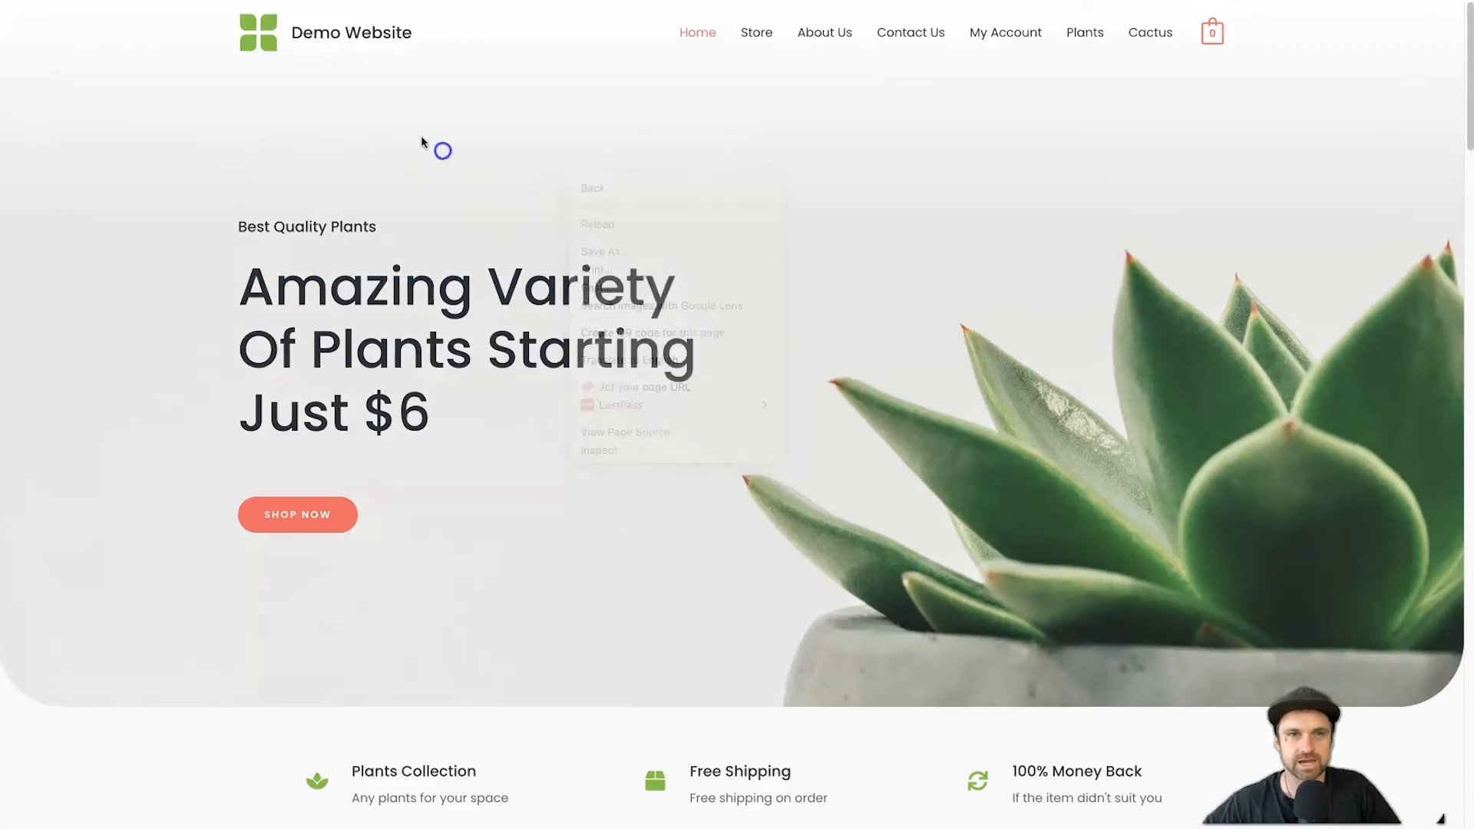
{"action": "right_click", "coordinate": [247, 58]}
{"action": "left_click", "coordinate": [284, 104]}
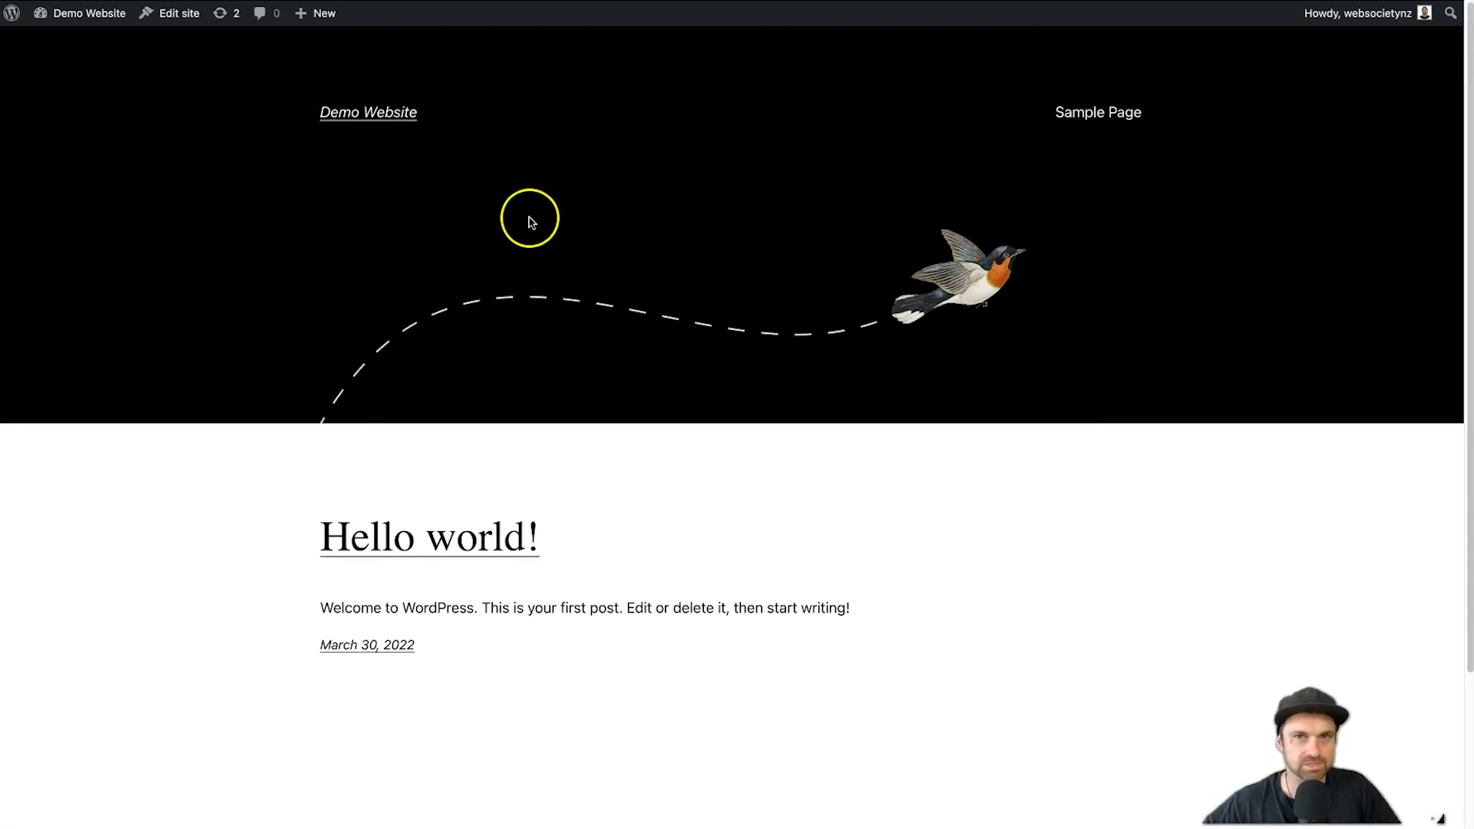
{"action": "scroll", "coordinate": [832, 585], "scroll_direction": "down", "scroll_amount": 3}
{"action": "scroll", "coordinate": [832, 586], "scroll_direction": "up", "scroll_amount": 3}
{"action": "scroll", "coordinate": [773, 525], "scroll_direction": "down", "scroll_amount": 3}
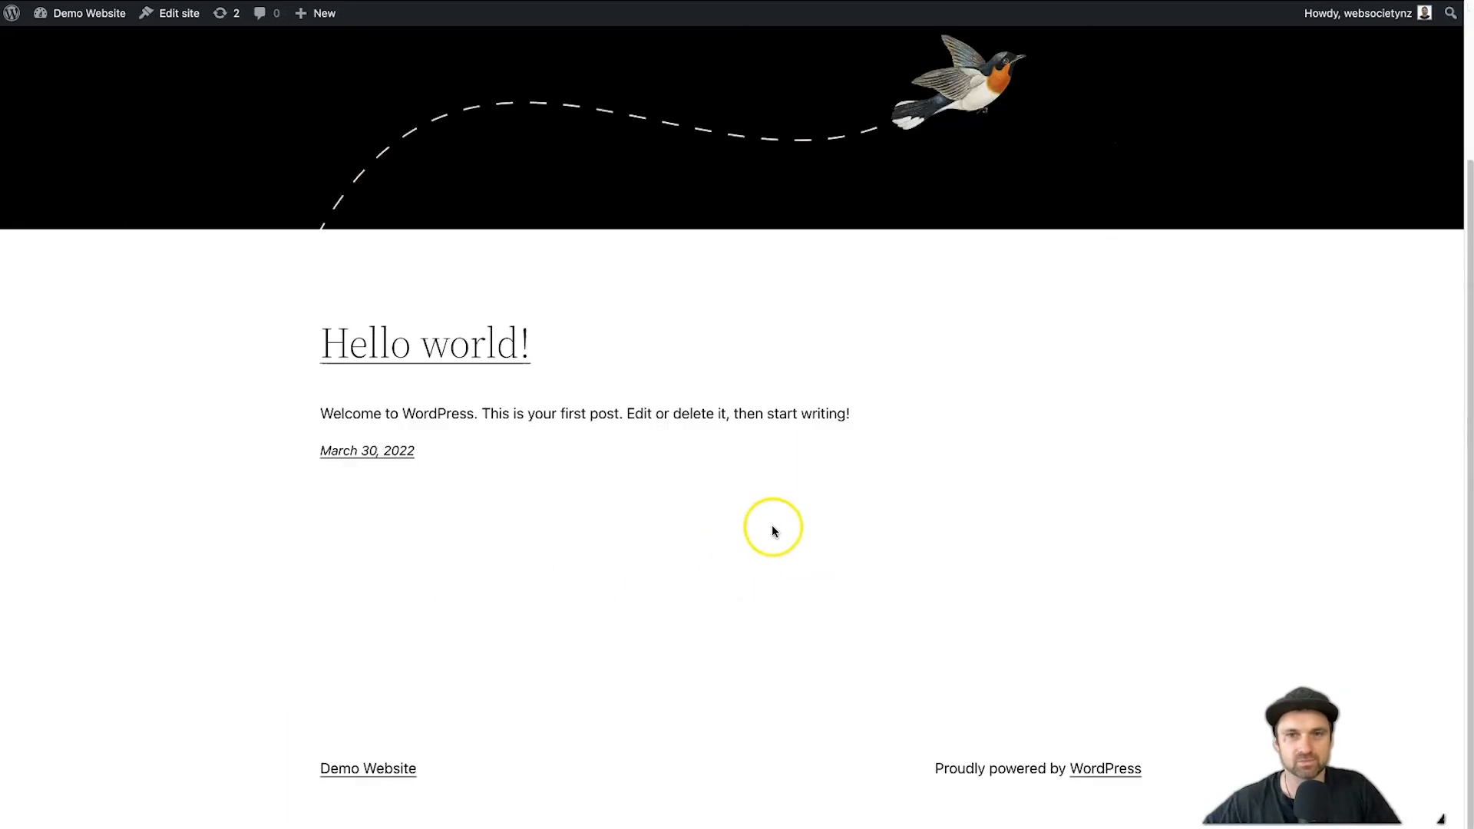
{"action": "scroll", "coordinate": [773, 525], "scroll_direction": "up", "scroll_amount": 3}
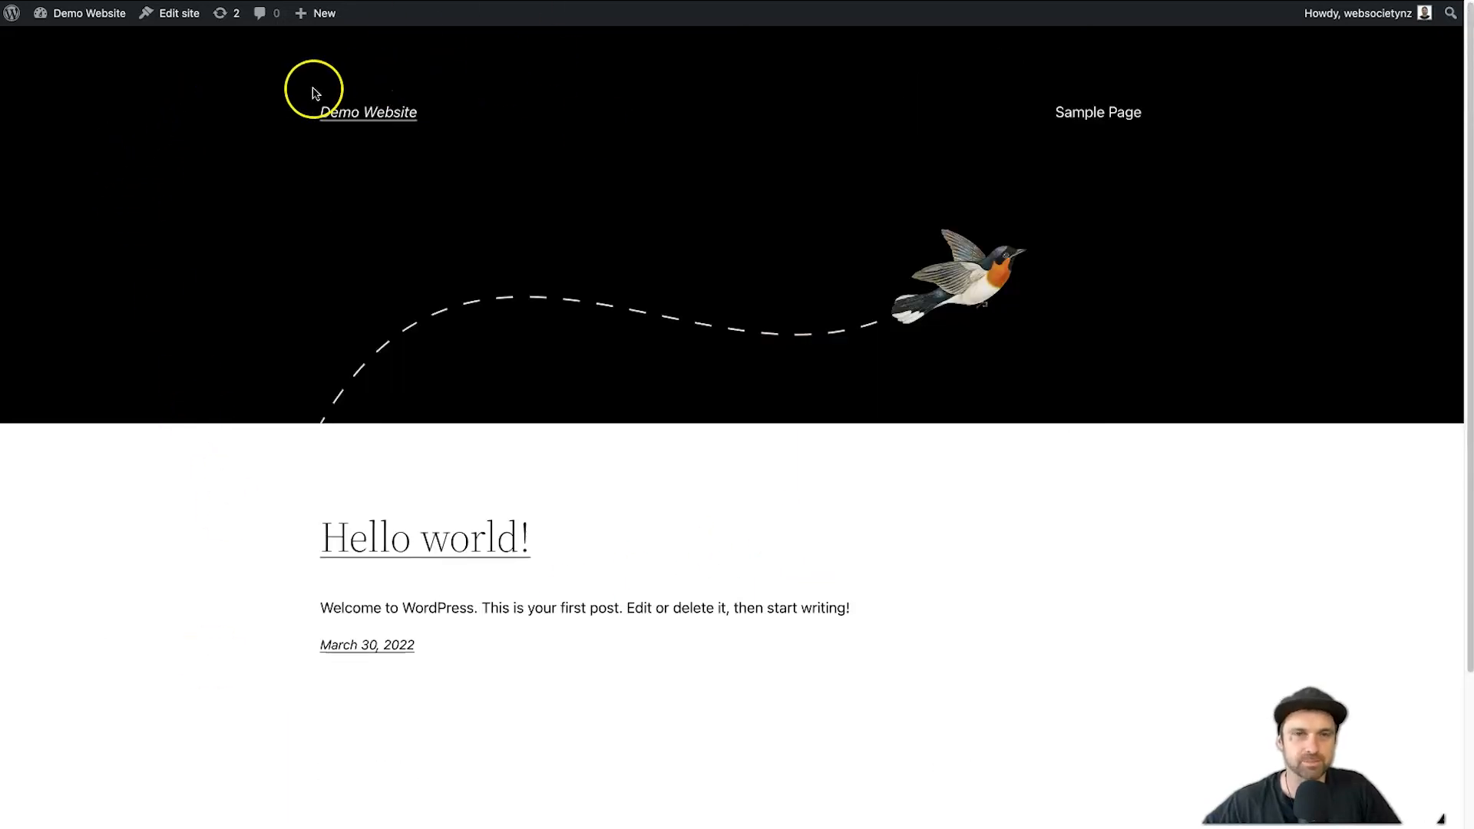
{"action": "scroll", "coordinate": [609, 105], "scroll_direction": "down", "scroll_amount": 3}
{"action": "scroll", "coordinate": [609, 108], "scroll_direction": "up", "scroll_amount": 3}
Step: Return to the dashboard and restore the "March 30" snapshot from WP Reset's user-created snapshots
{"action": "mouse_move", "coordinate": [60, 14]}
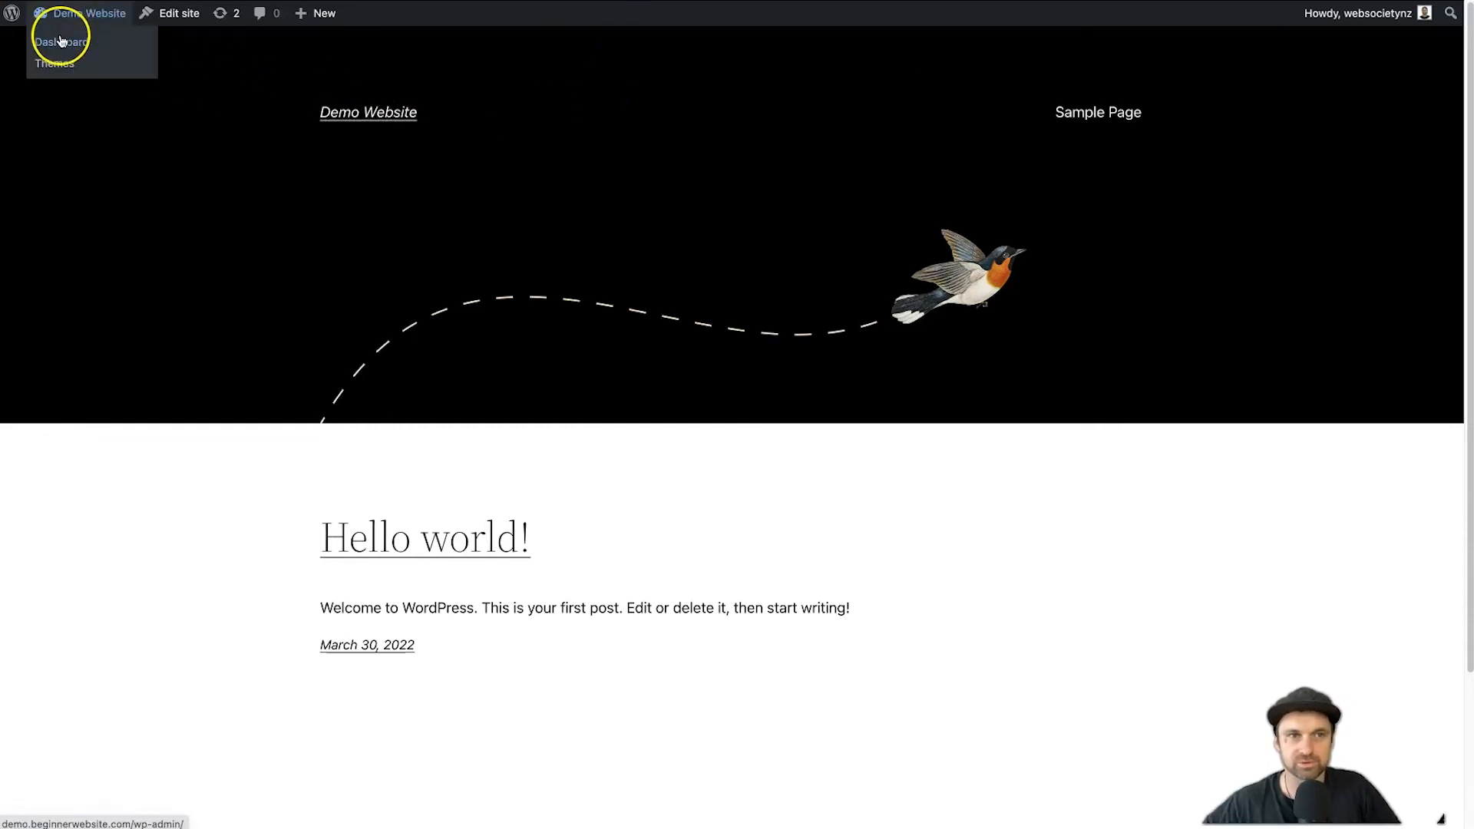
{"action": "left_click", "coordinate": [59, 42]}
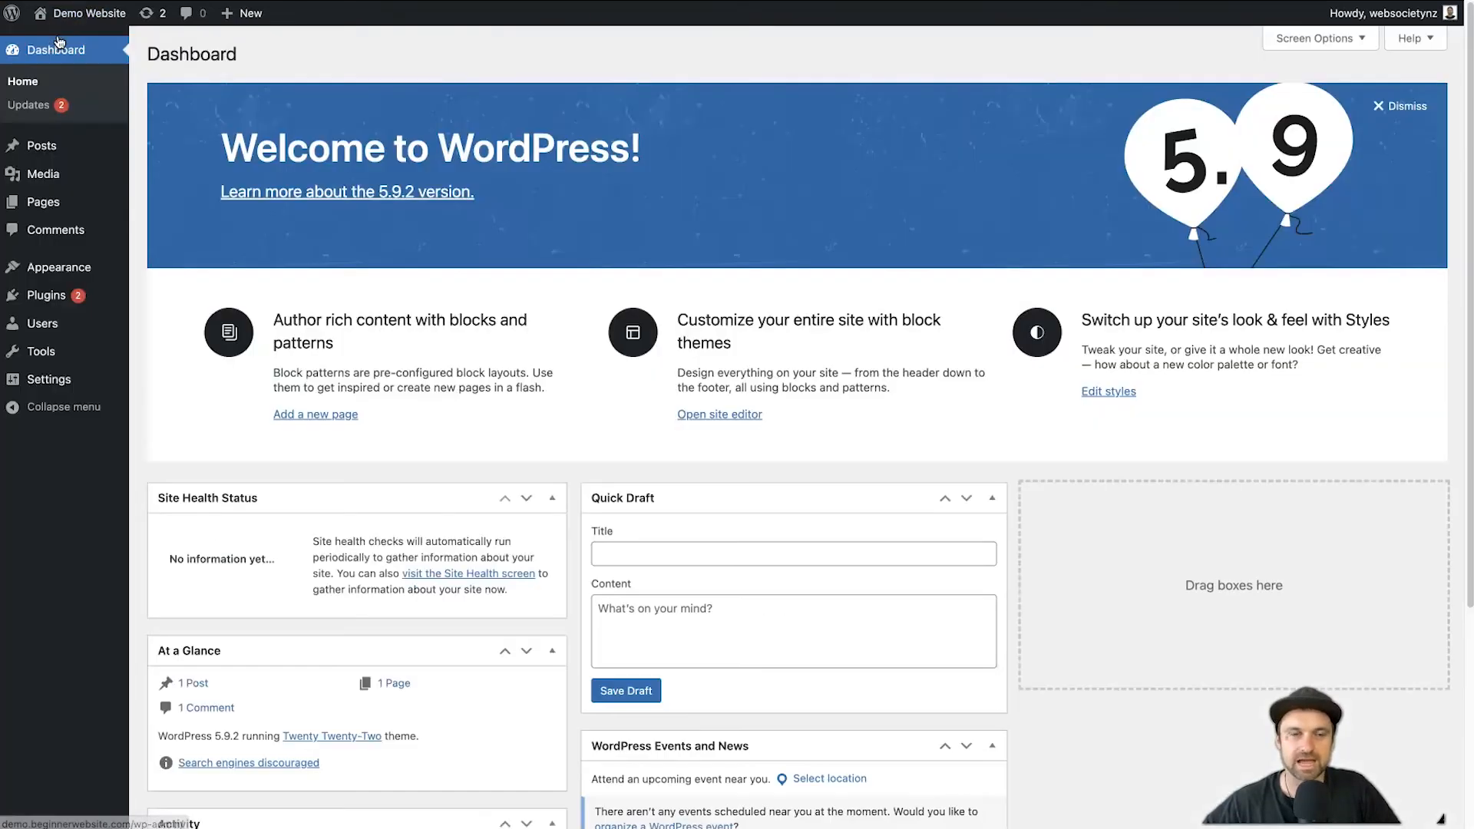
{"action": "mouse_move", "coordinate": [79, 347]}
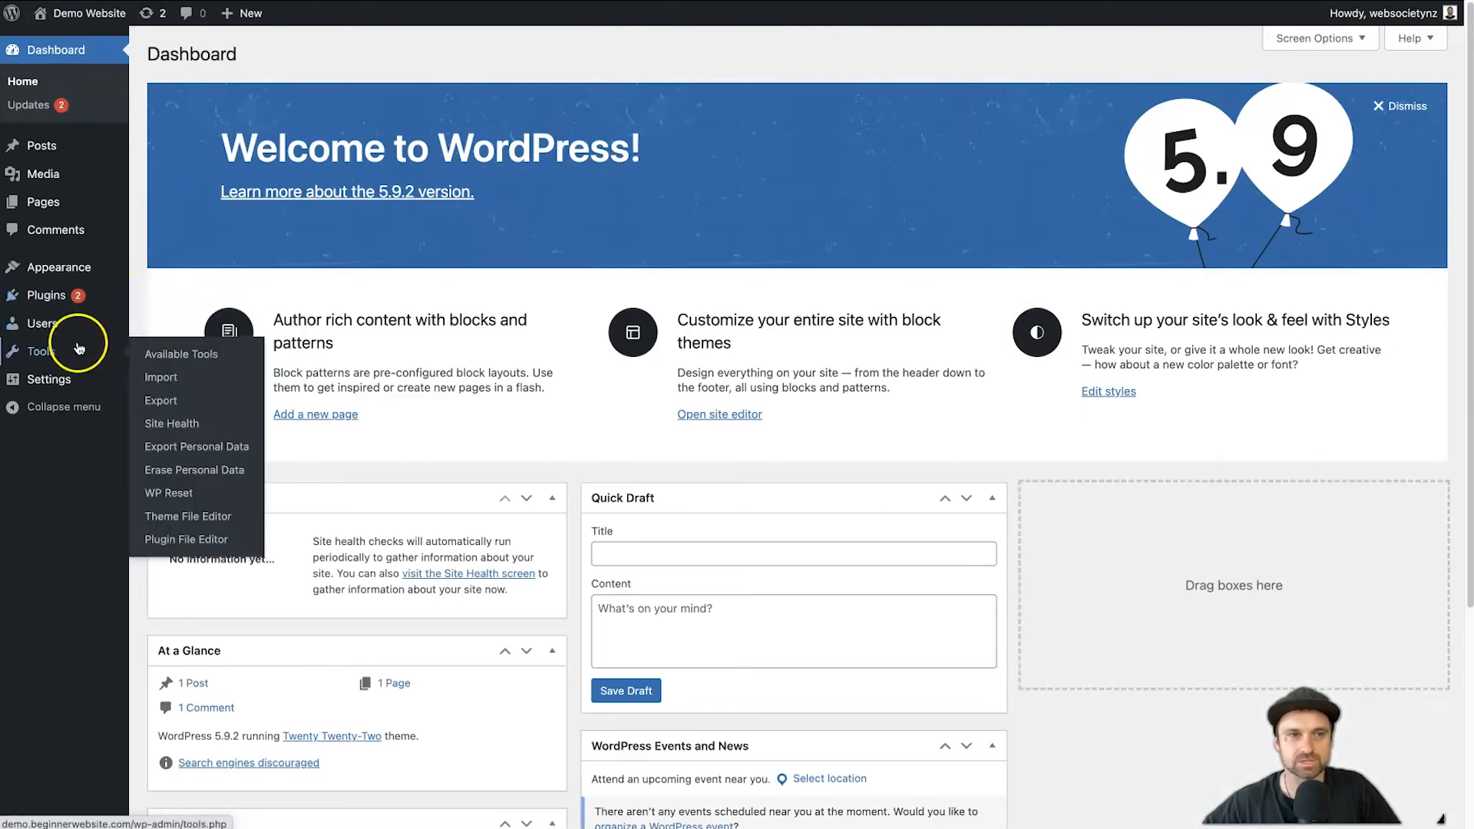
{"action": "left_click", "coordinate": [184, 495]}
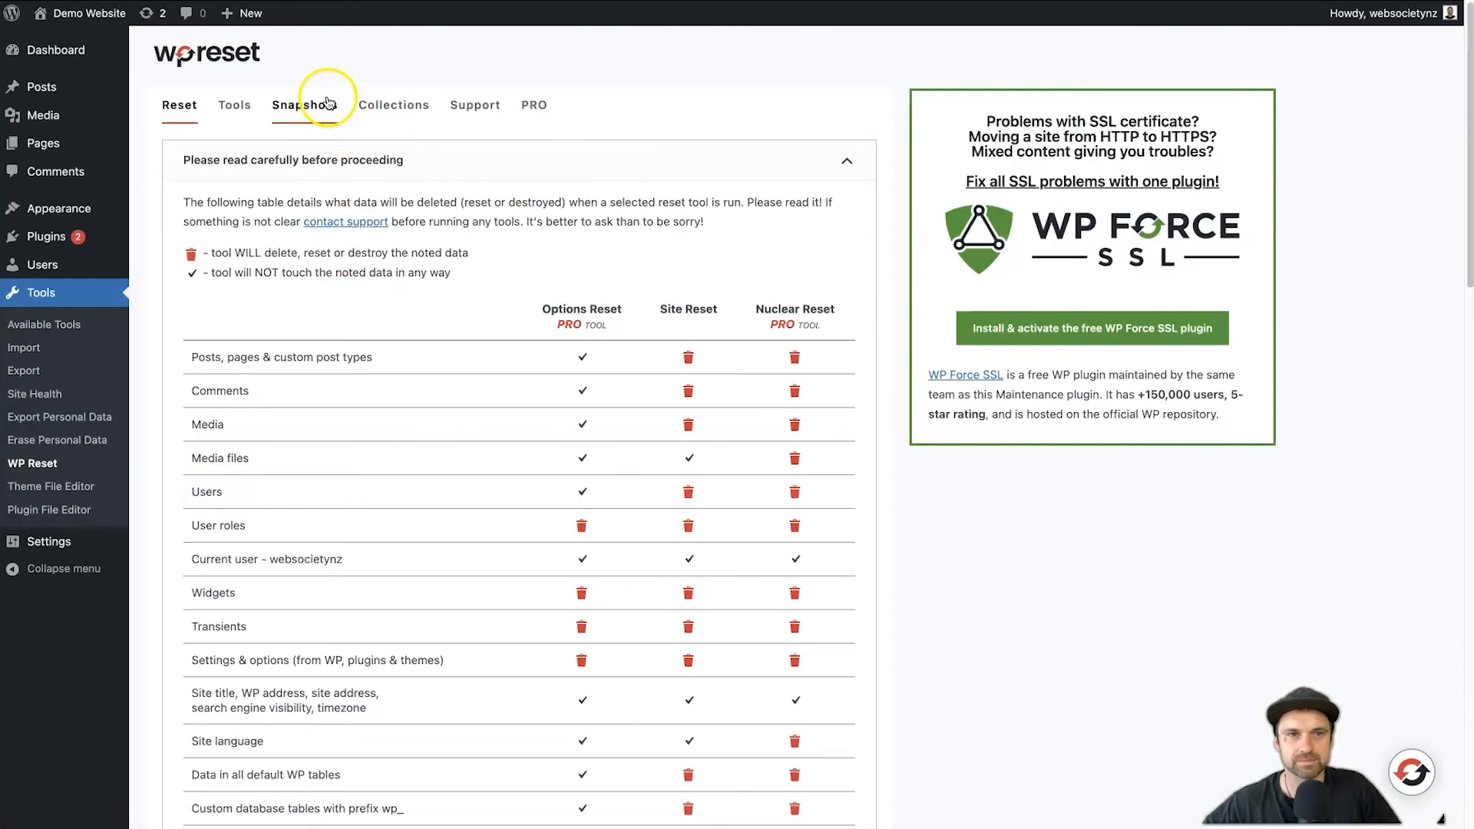
{"action": "left_click", "coordinate": [328, 103]}
{"action": "left_click", "coordinate": [810, 569]}
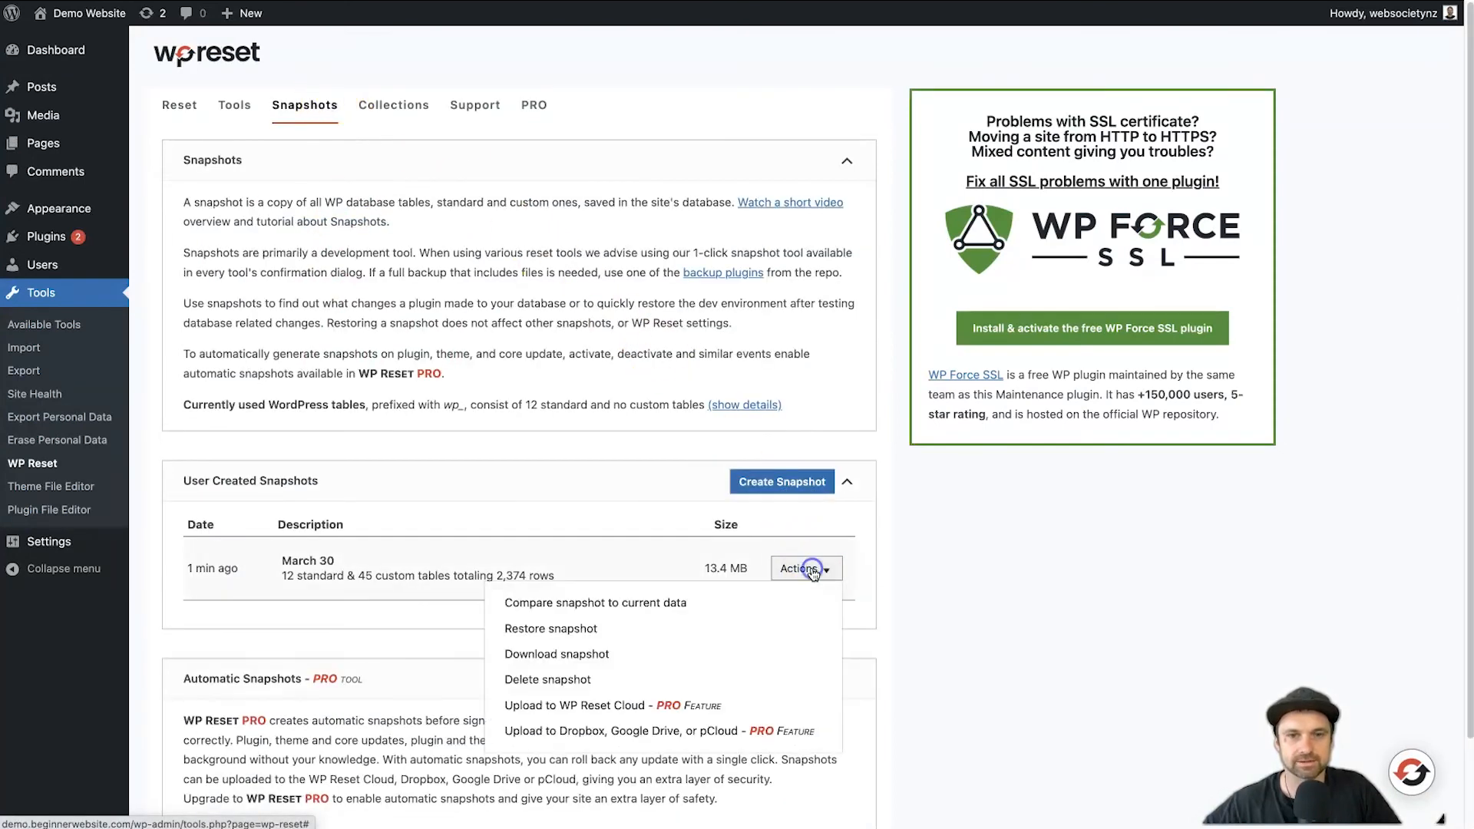
{"action": "left_click", "coordinate": [632, 627]}
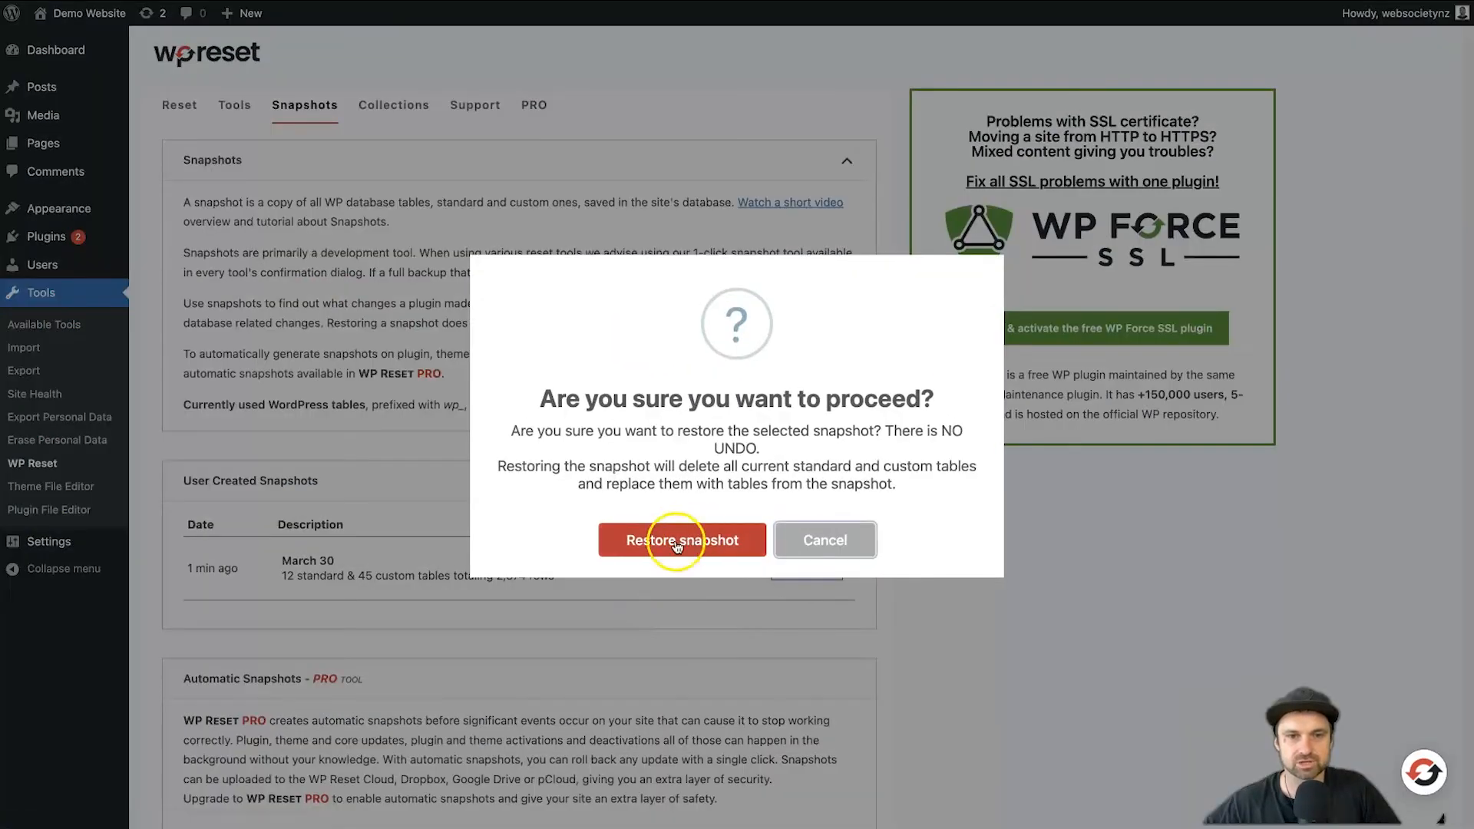
{"action": "left_click", "coordinate": [660, 551]}
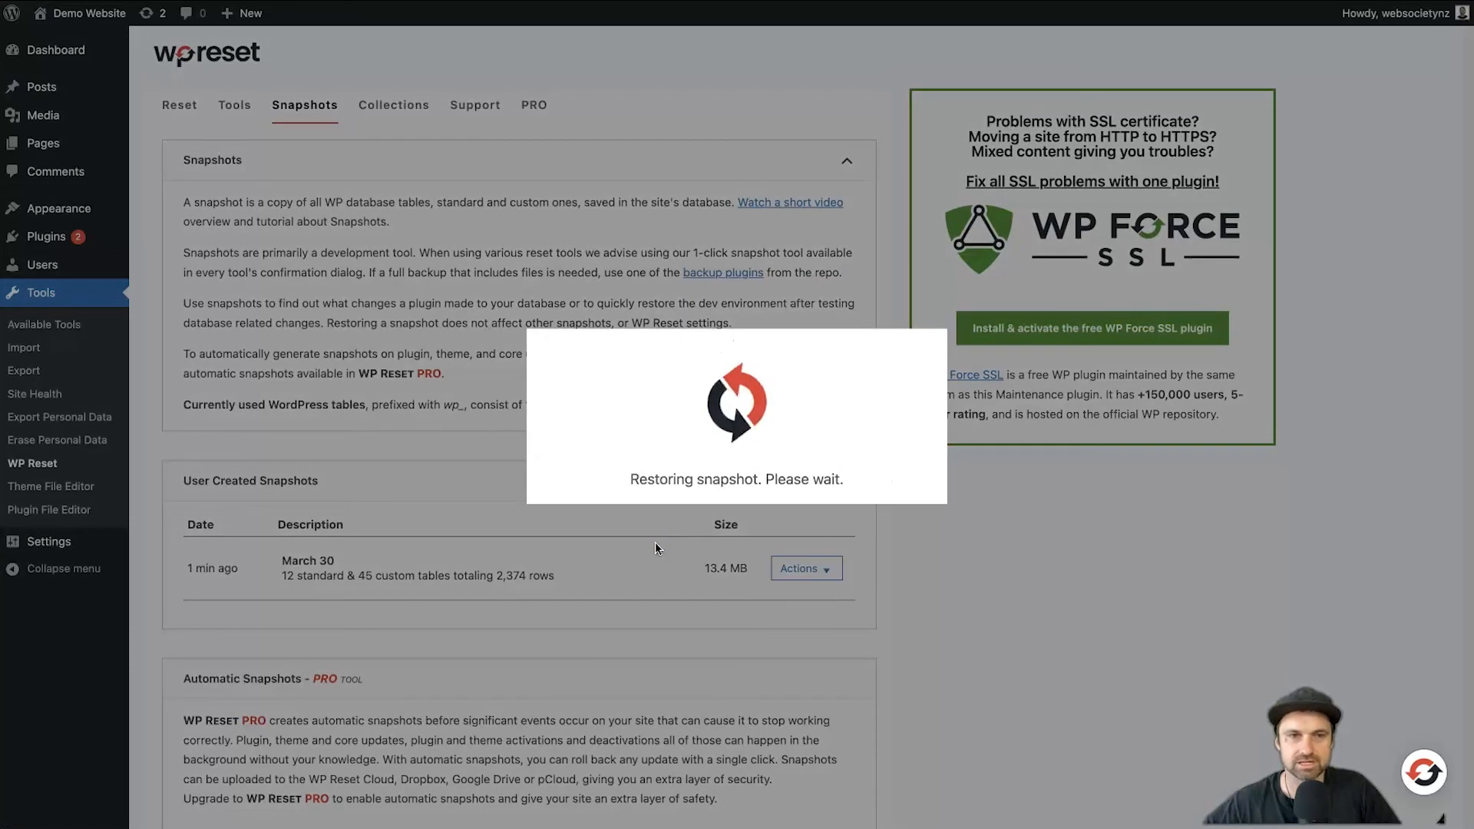
{"action": "left_click", "coordinate": [719, 517]}
{"action": "left_click", "coordinate": [724, 522]}
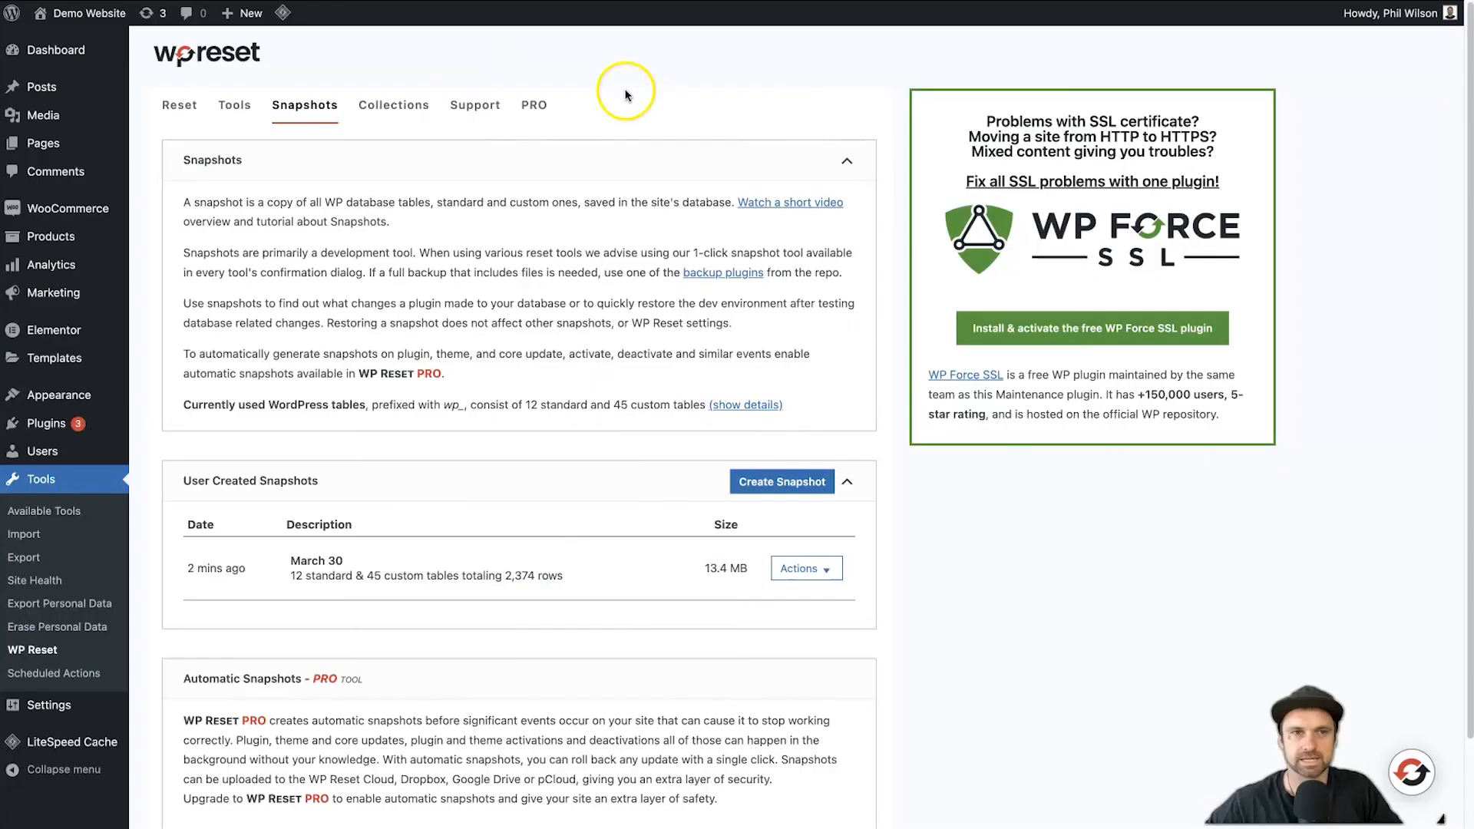
Step: Visit the live site again and check the homepage's header and hero section after the restore
{"action": "mouse_move", "coordinate": [108, 23]}
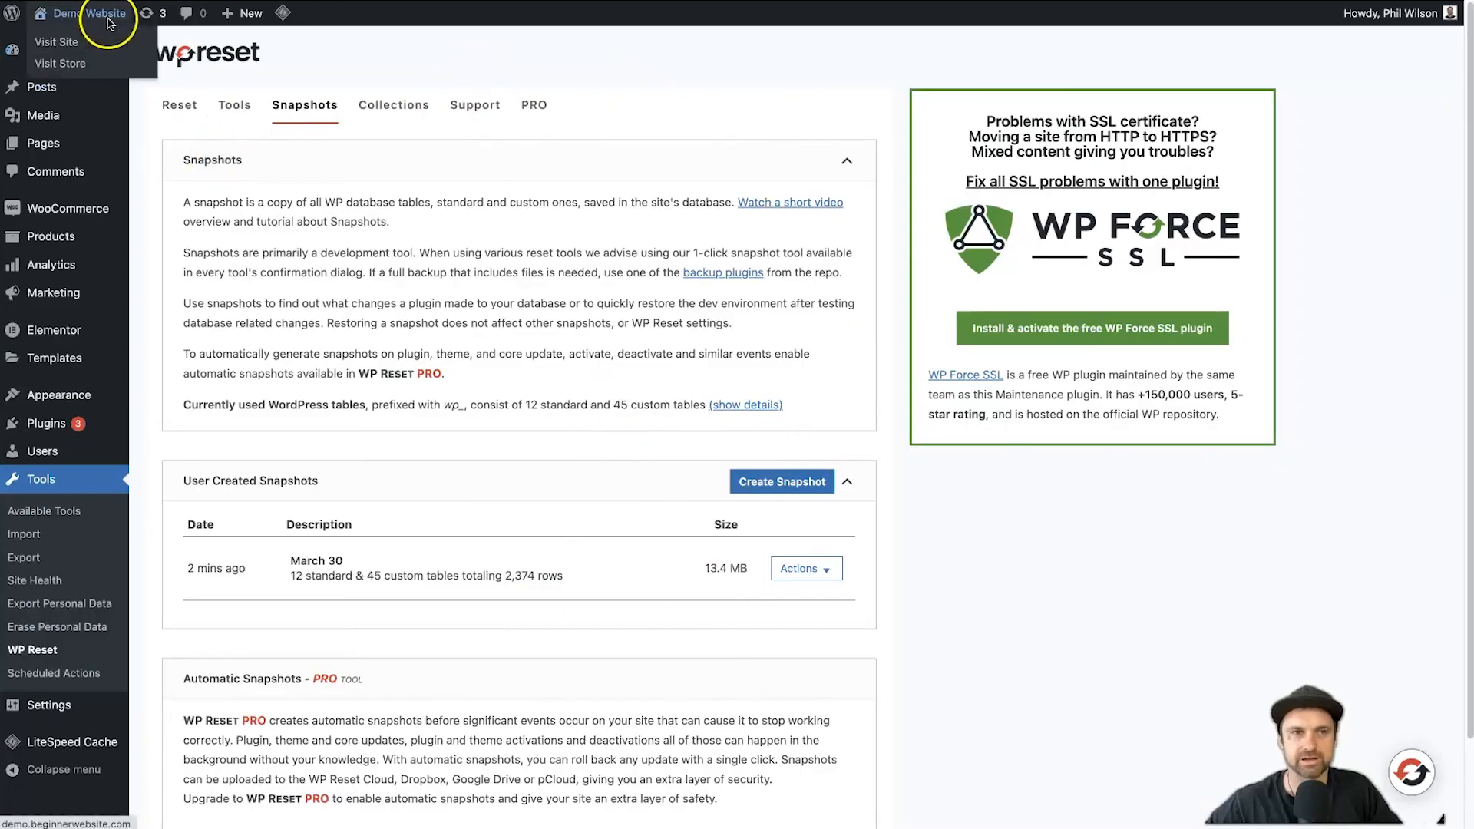
{"action": "left_click", "coordinate": [71, 44]}
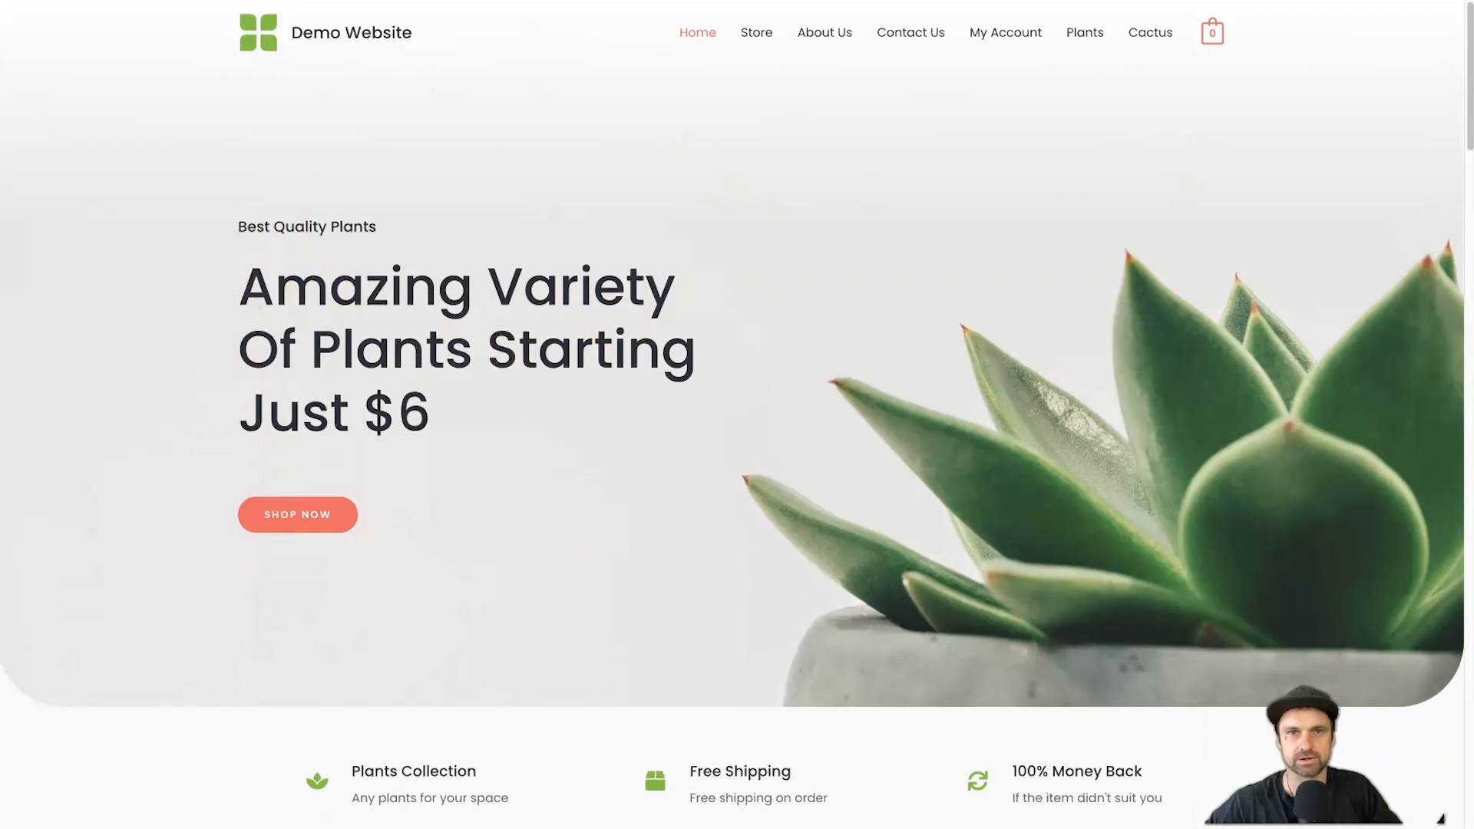
{"action": "left_click_drag", "start_coordinate": [211, 164], "coordinate": [792, 541]}
{"action": "left_click", "coordinate": [796, 538]}
{"action": "left_click_drag", "start_coordinate": [263, 244], "coordinate": [591, 580]}
{"action": "left_click", "coordinate": [592, 579]}
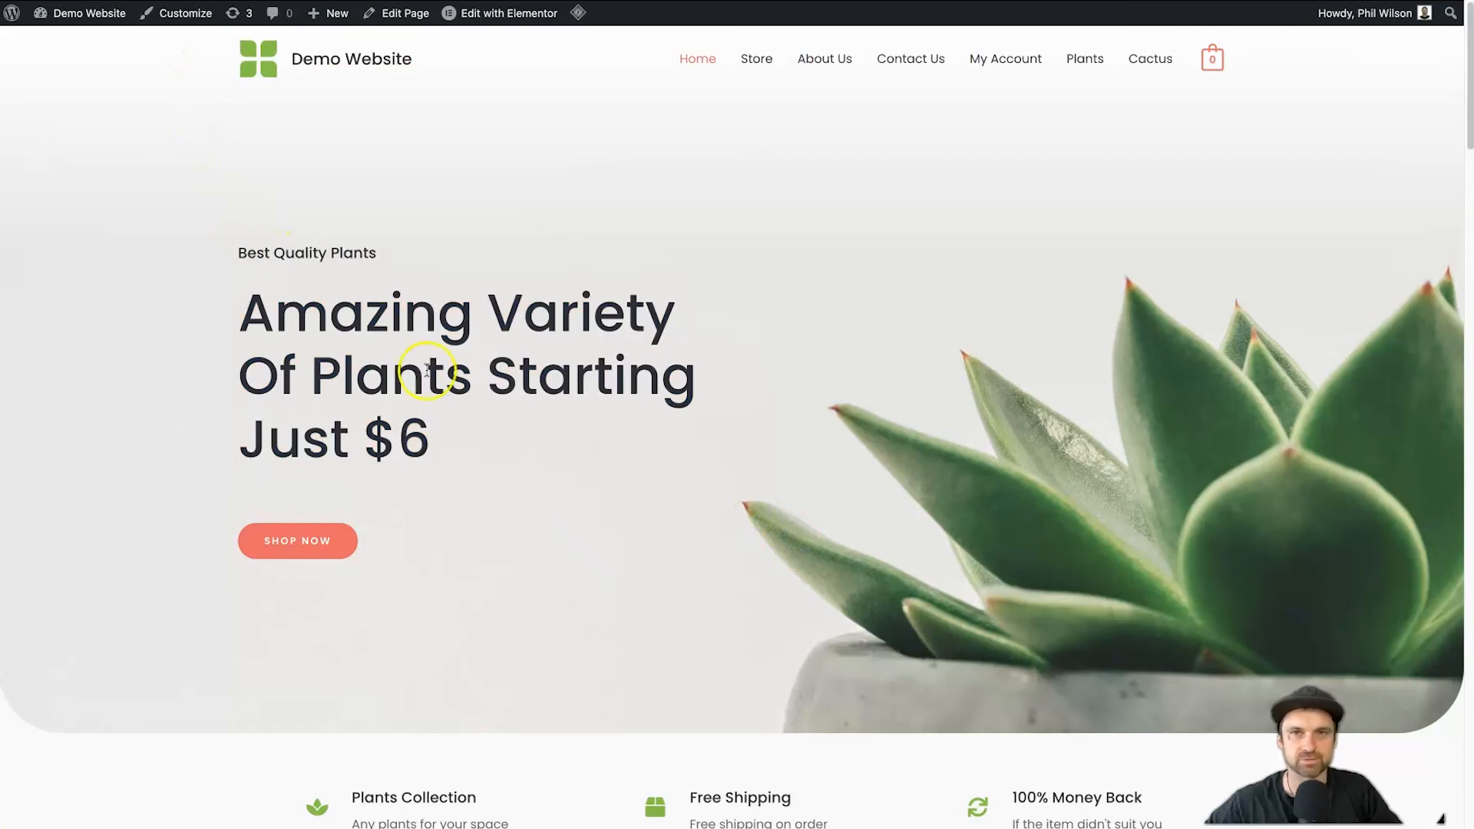
{"action": "left_click_drag", "start_coordinate": [221, 180], "coordinate": [619, 484]}
{"action": "left_click", "coordinate": [730, 541]}
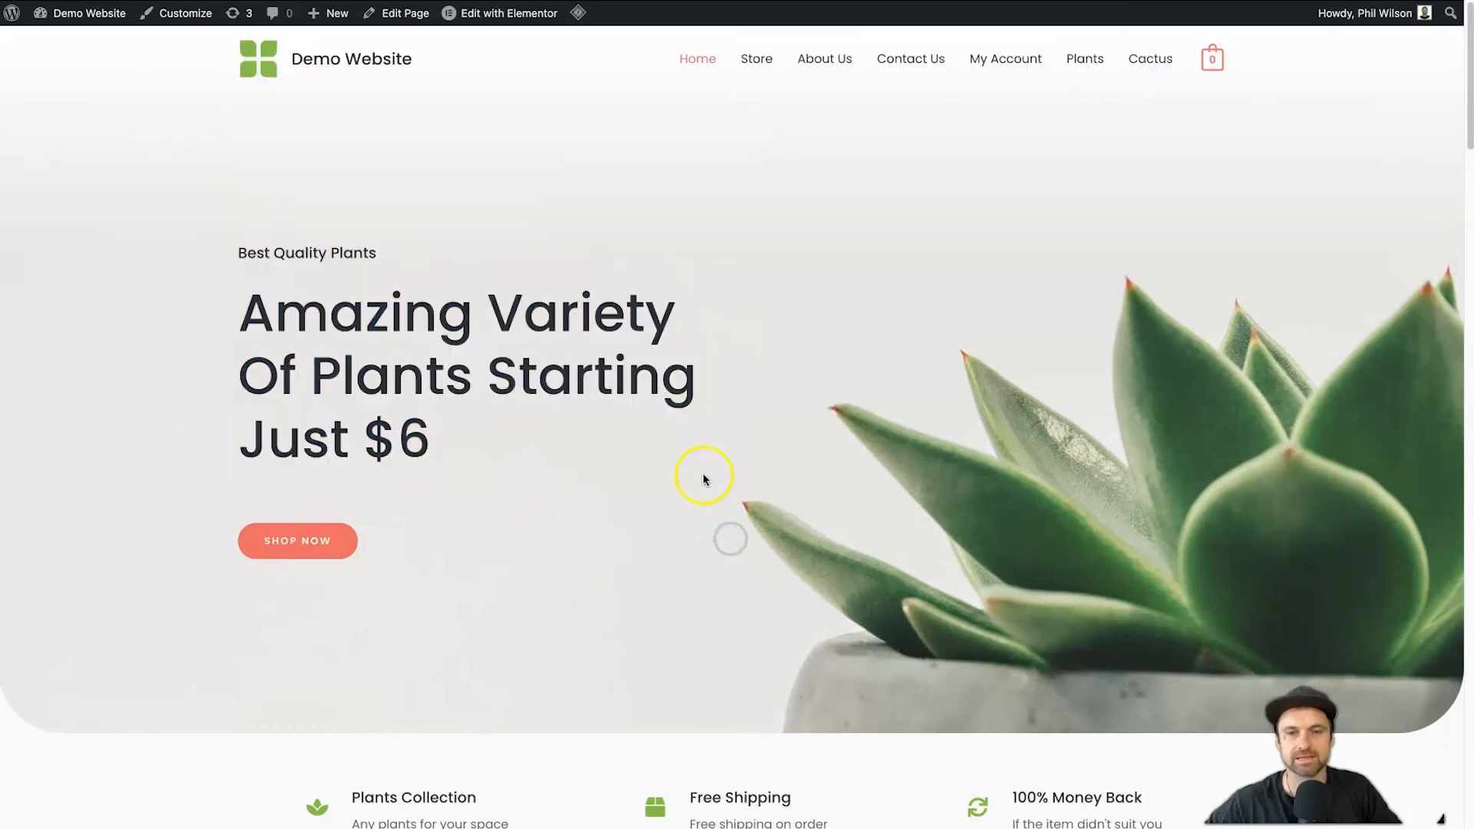